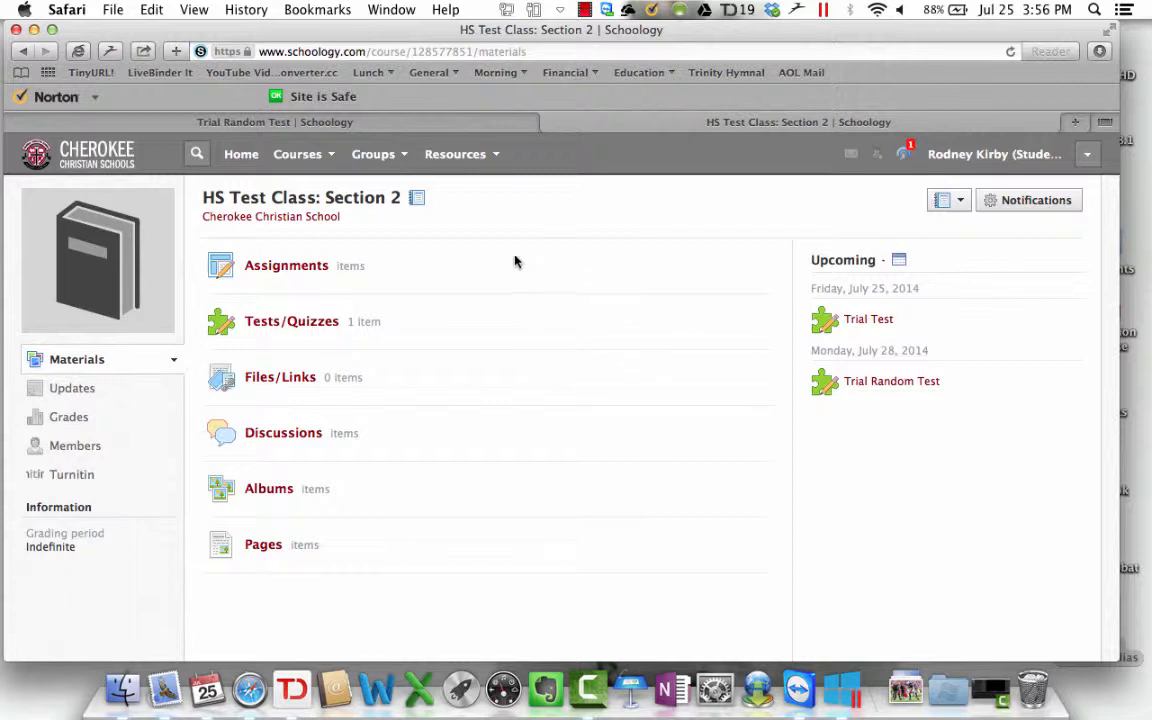
- Open Trial Test from the tests and quizzes of HS Test Class: Section 2 to display its questions
click(319, 324)
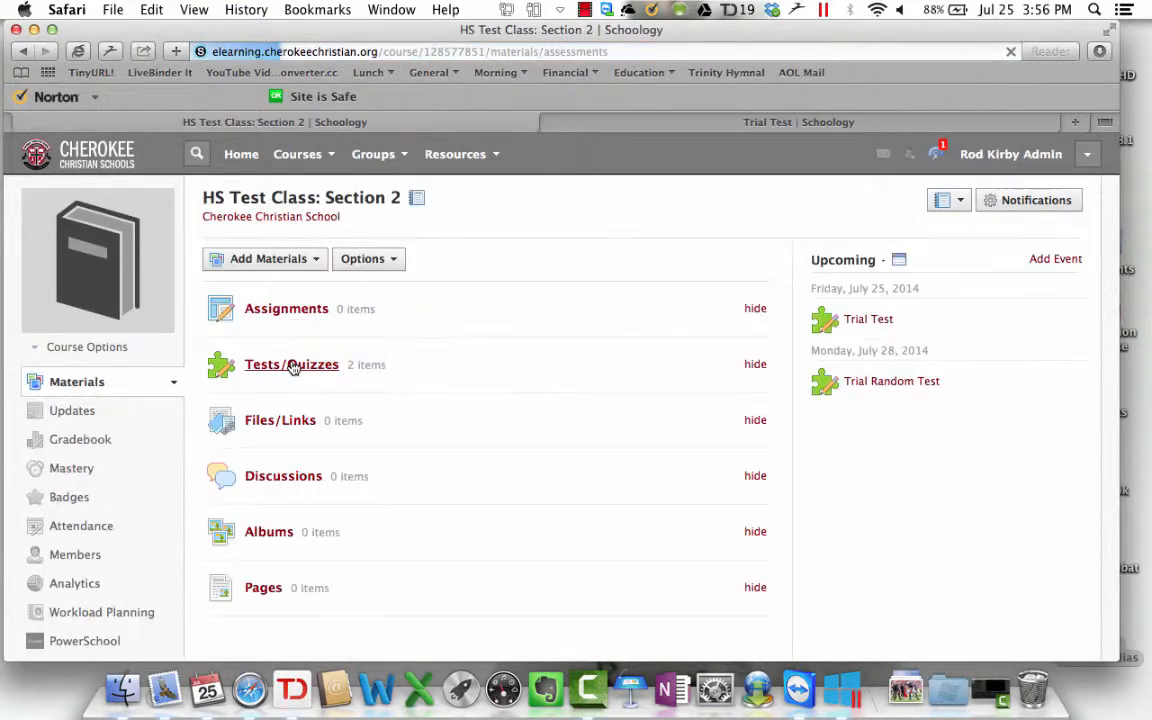
click(311, 365)
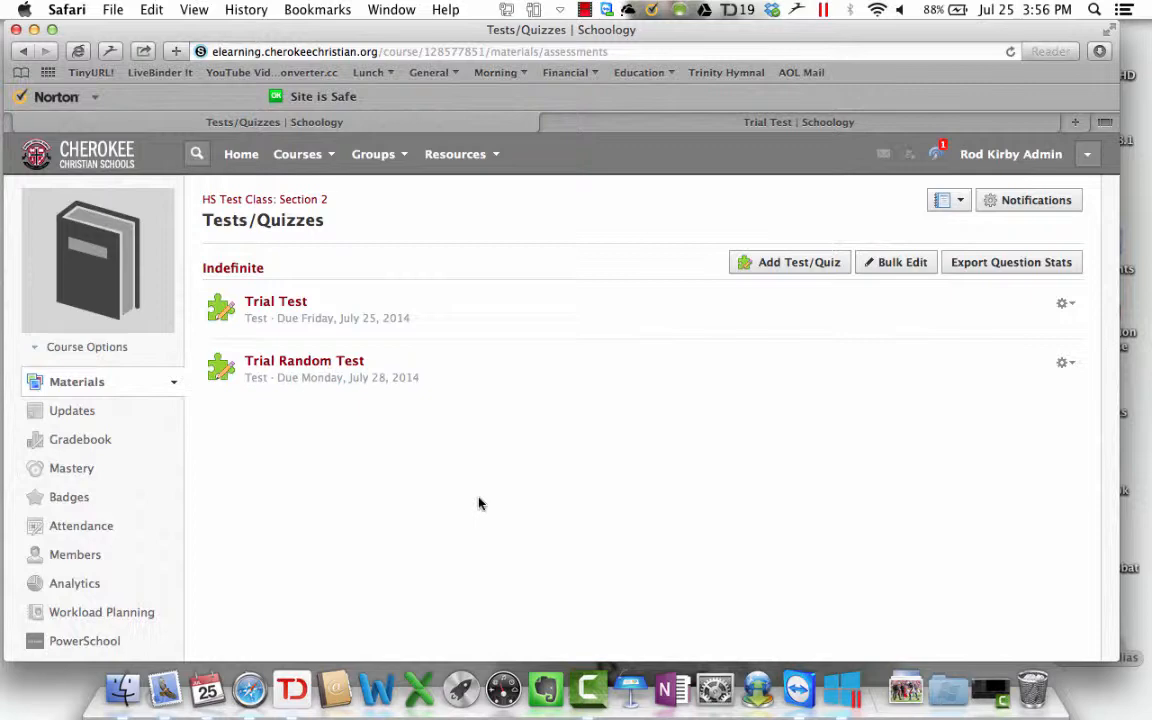
click(284, 305)
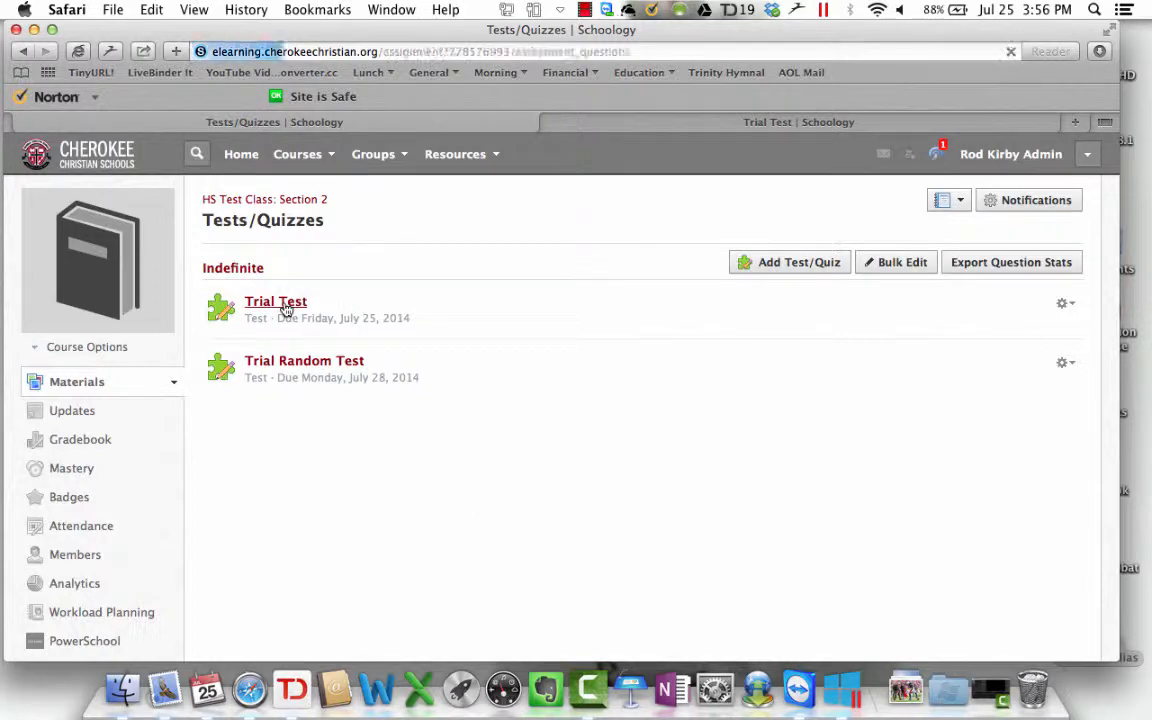
scroll(630, 472, down, 2)
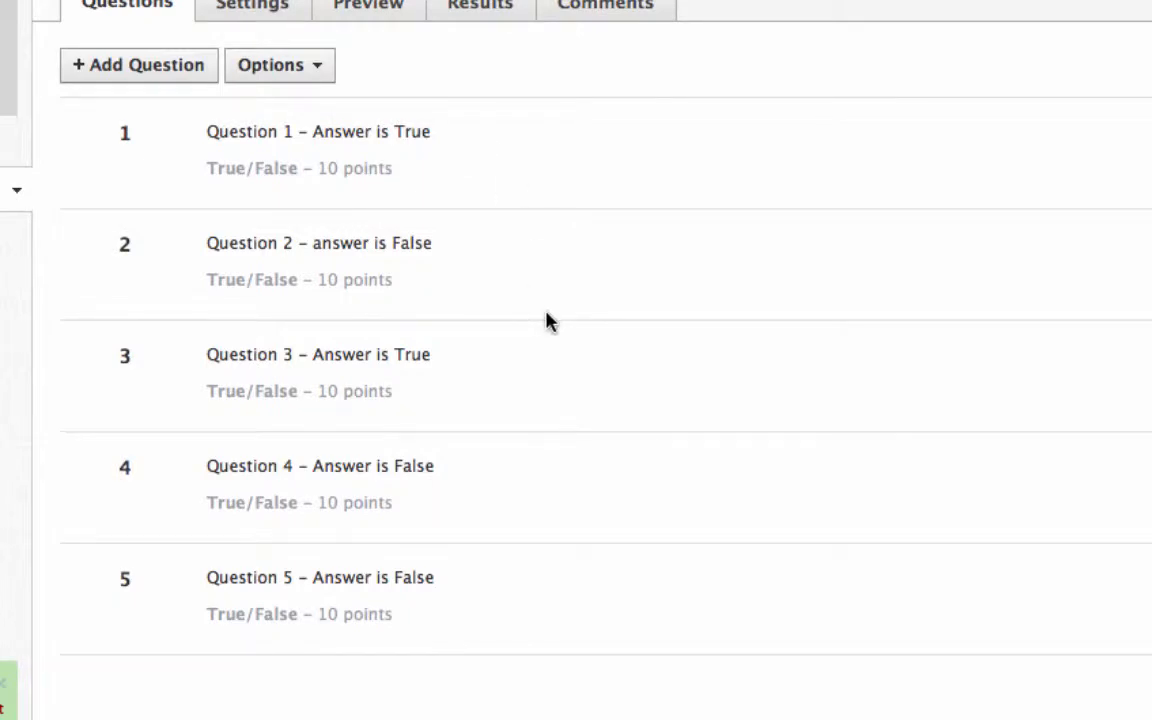
- Add all of Trial Test's questions to the HS Test Class question bank under CCS Faculty
click(316, 66)
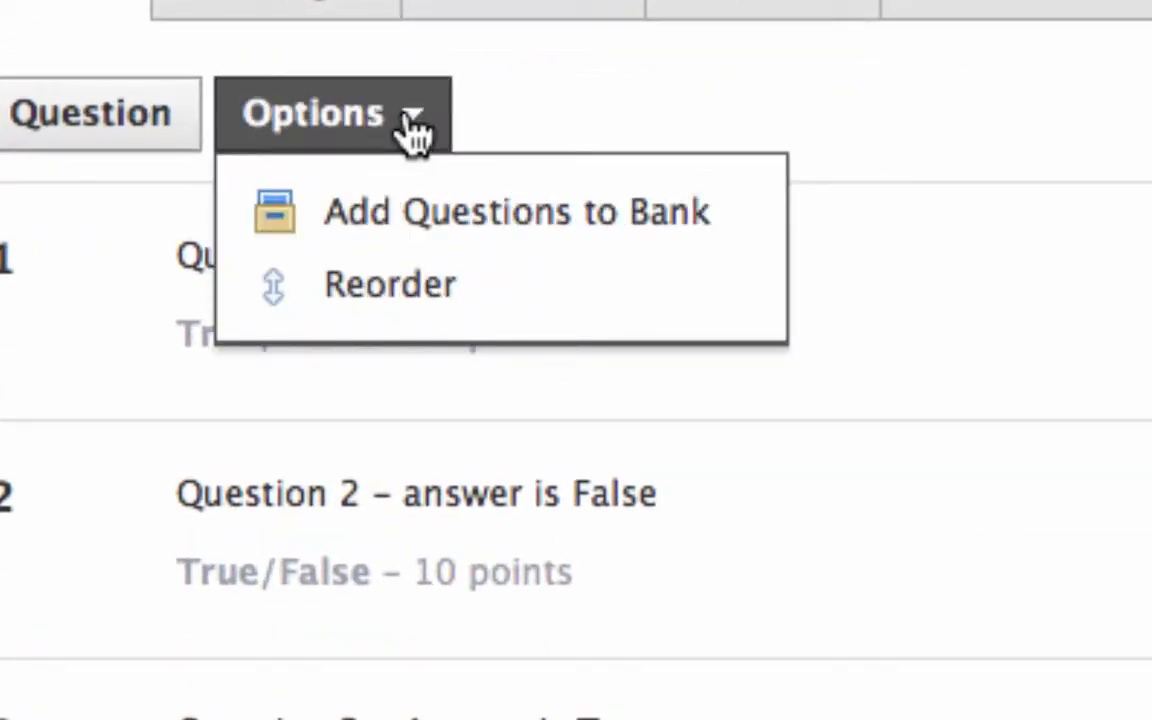
click(470, 235)
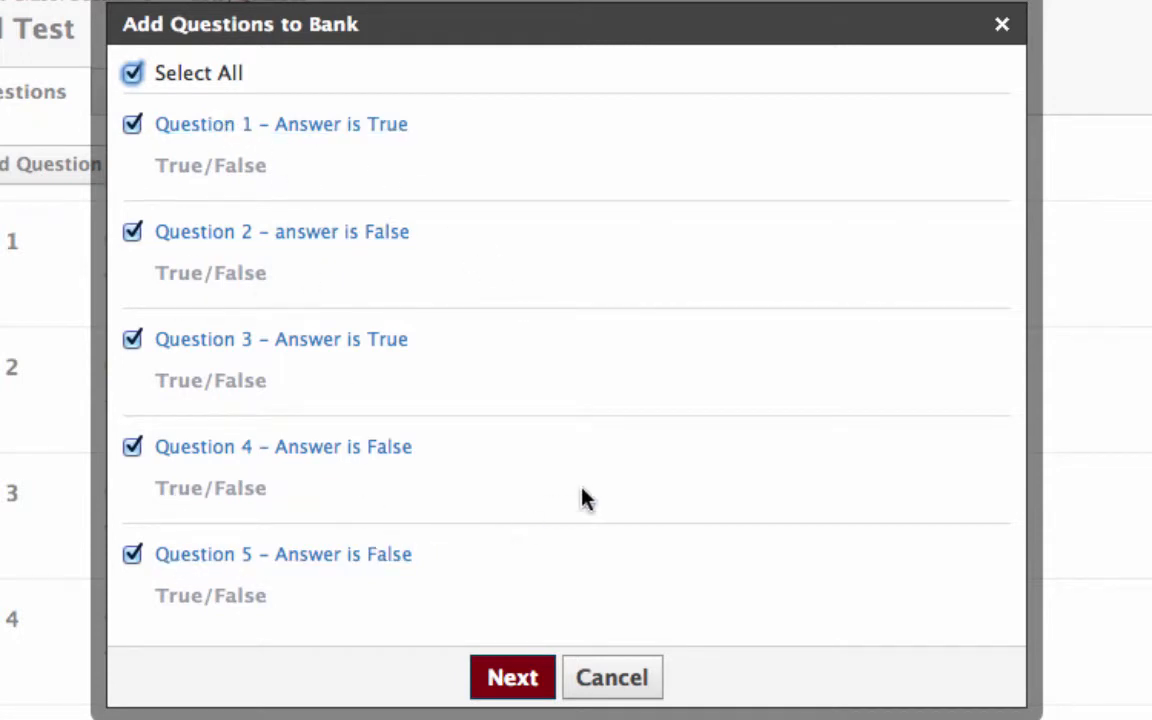
click(520, 680)
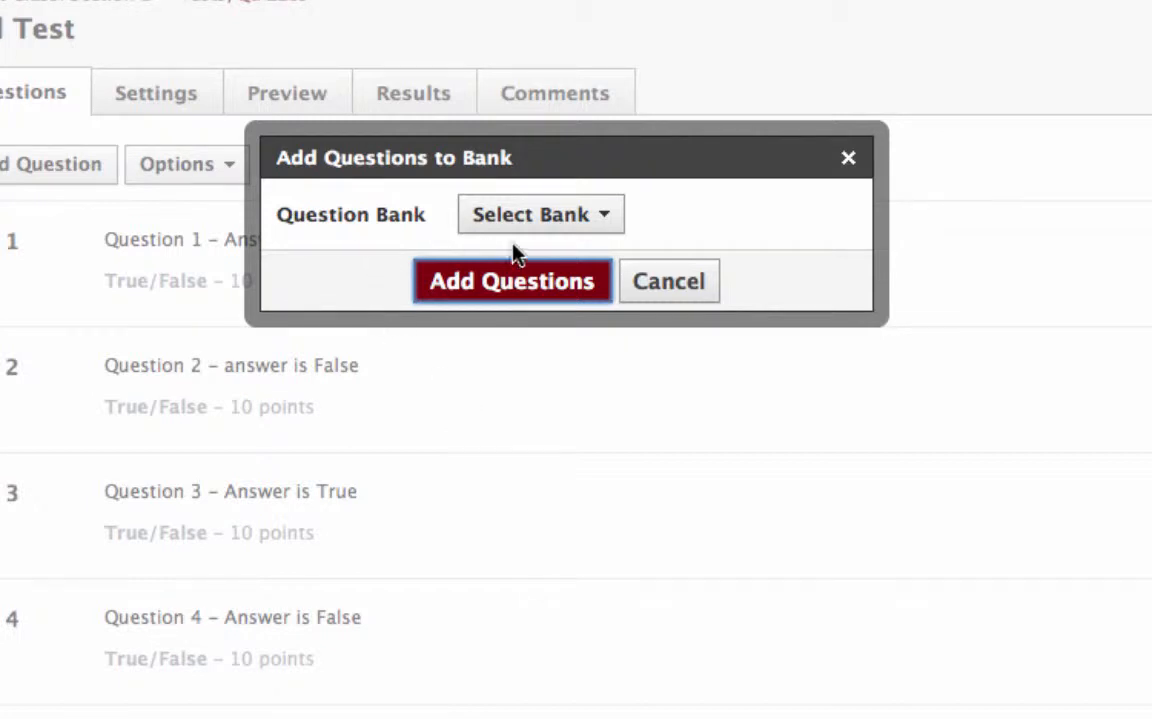
click(565, 215)
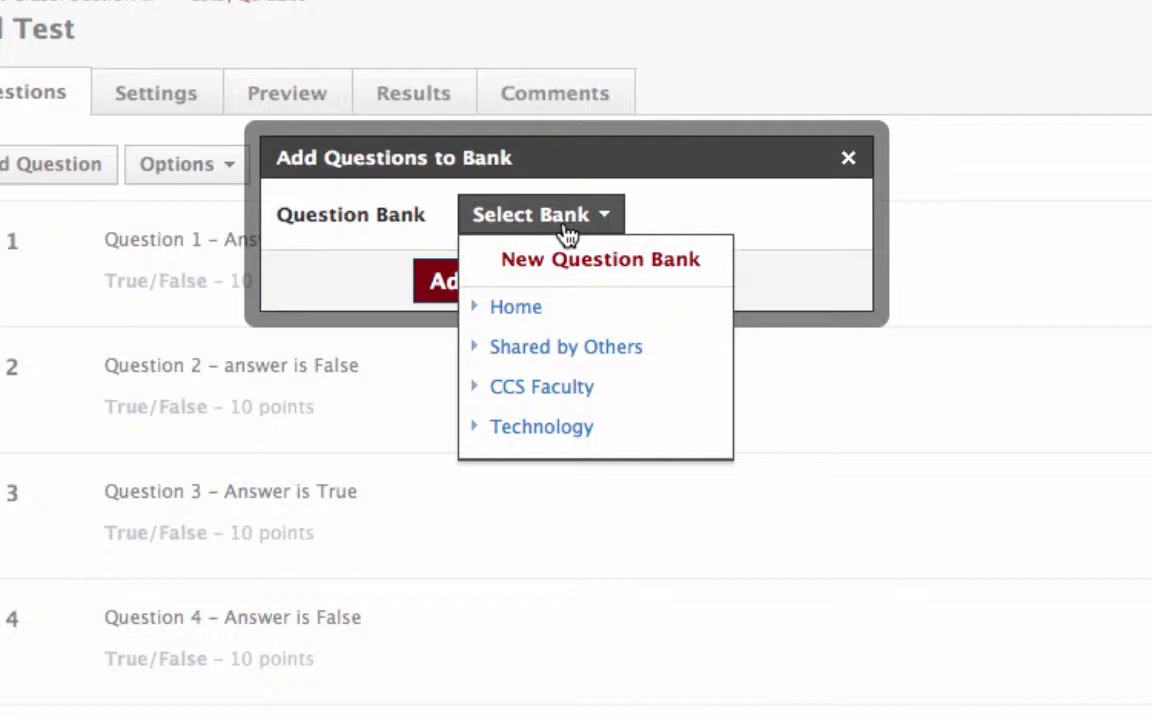
click(479, 389)
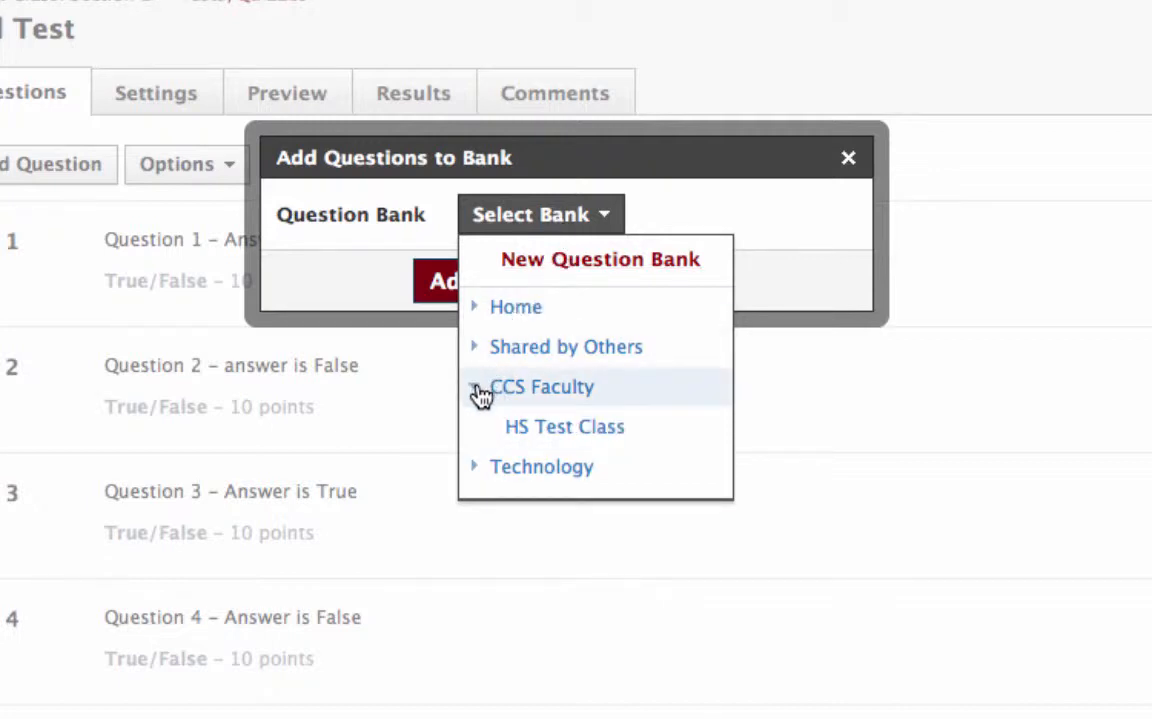
click(595, 430)
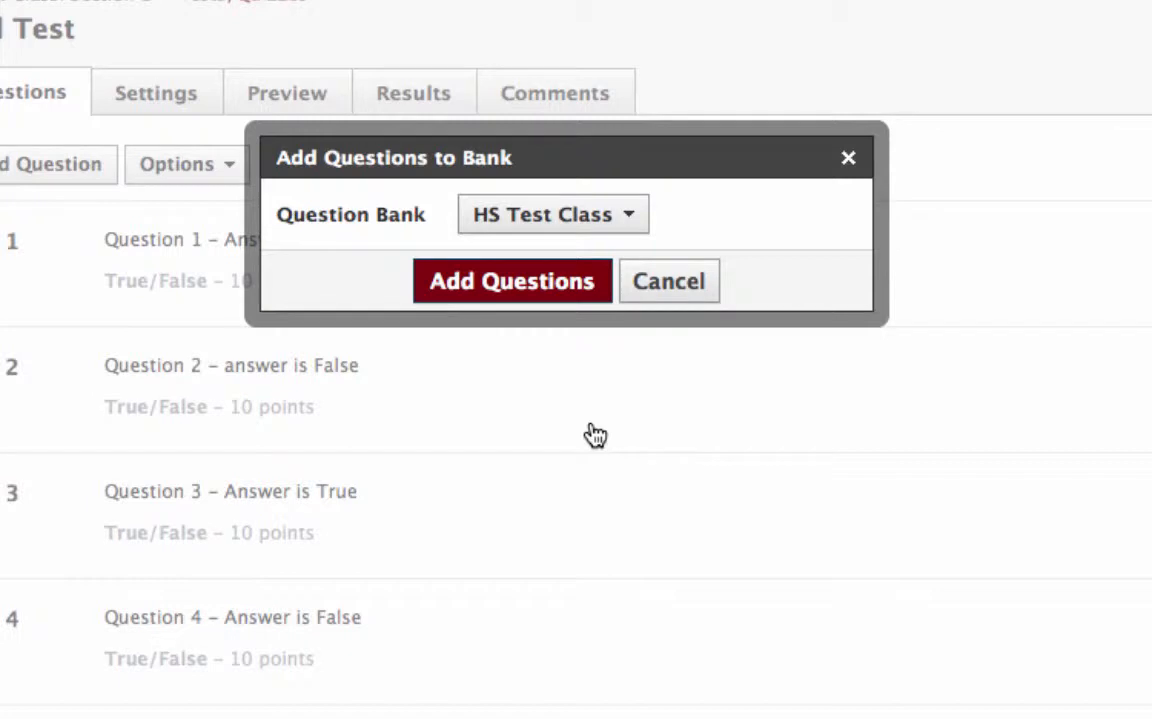
click(554, 290)
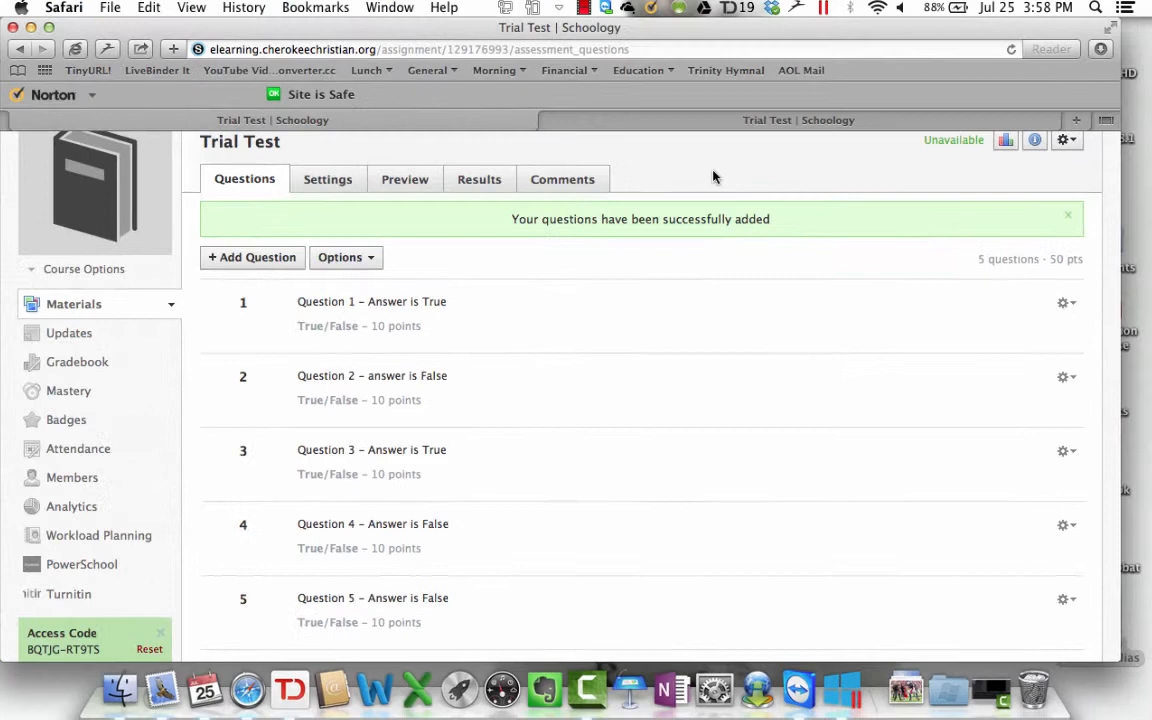
- Return to the course's tests and quizzes and start a new test named Second Trial with due date 7/28/14
scroll(708, 62, up, 3)
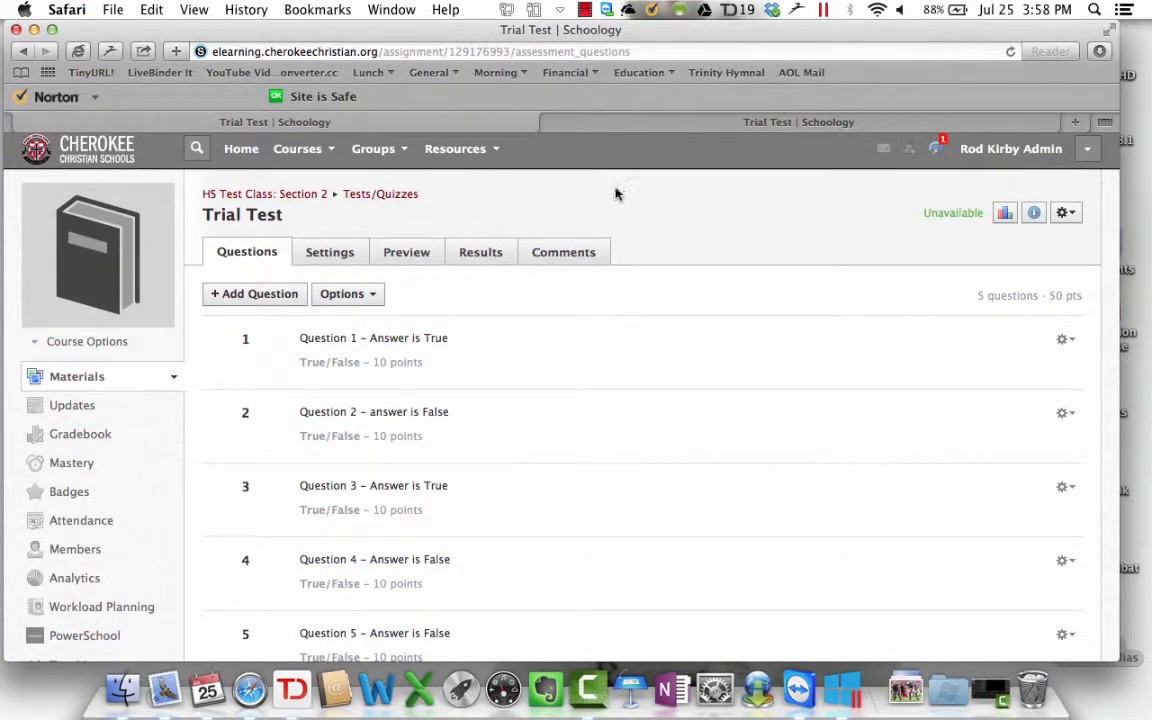
click(380, 198)
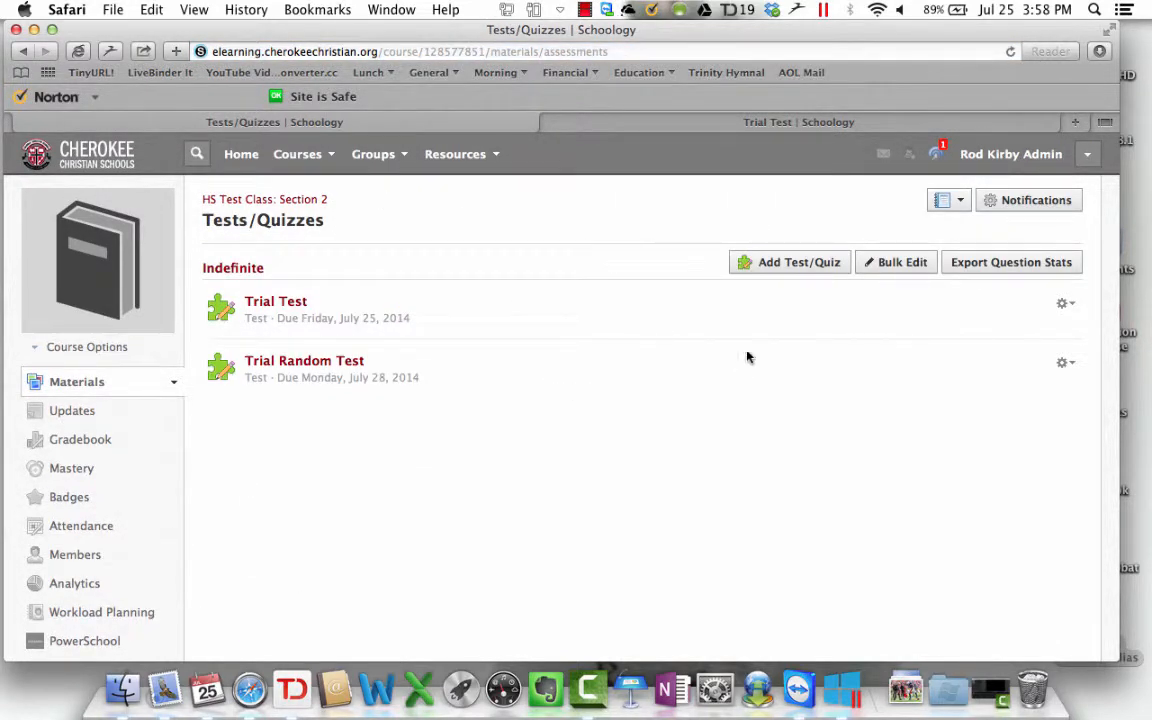
click(786, 262)
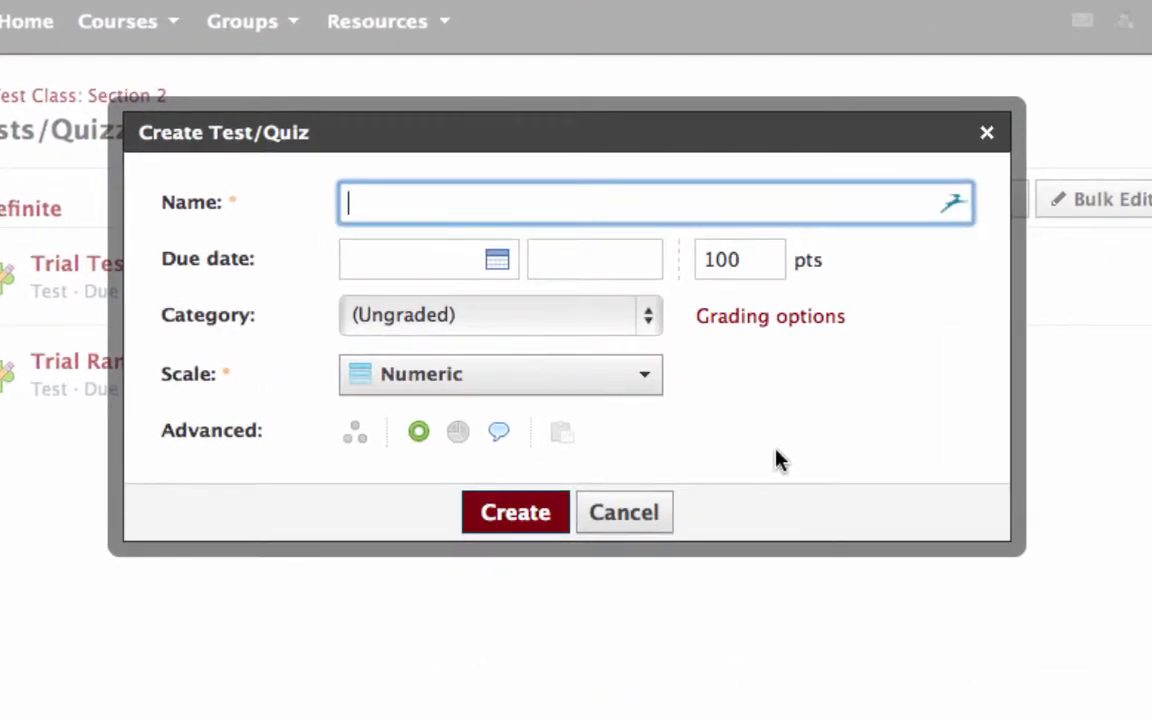
text(Second)
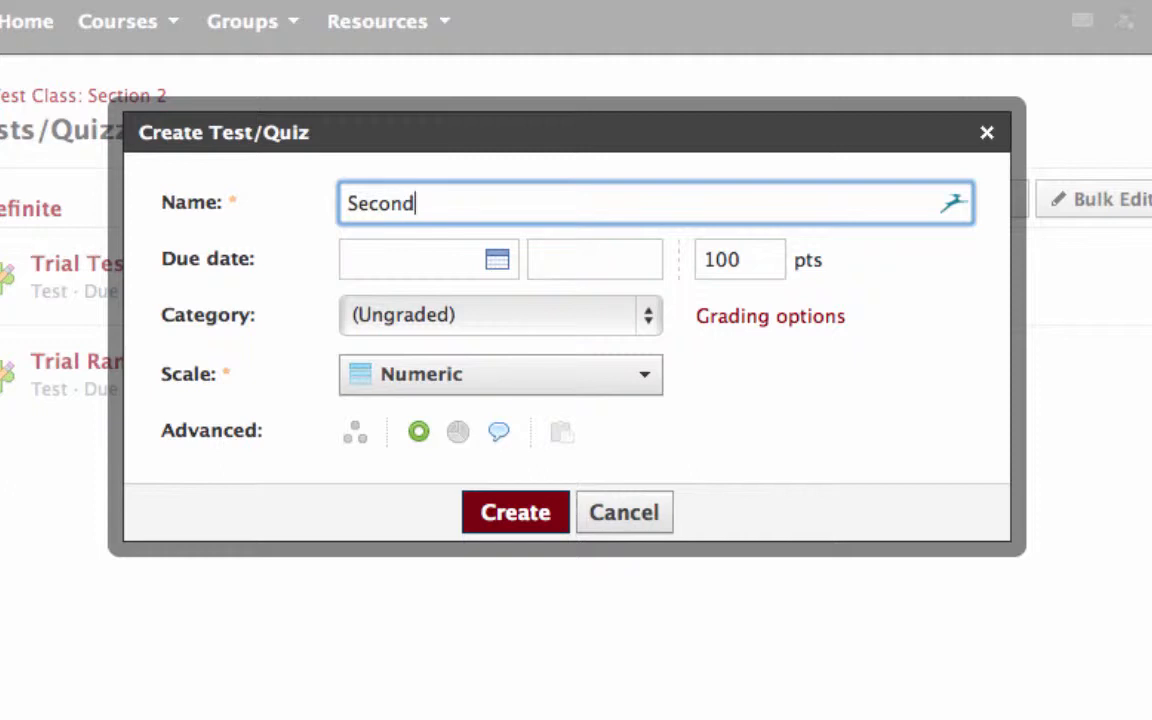
text( Trial)
click(495, 262)
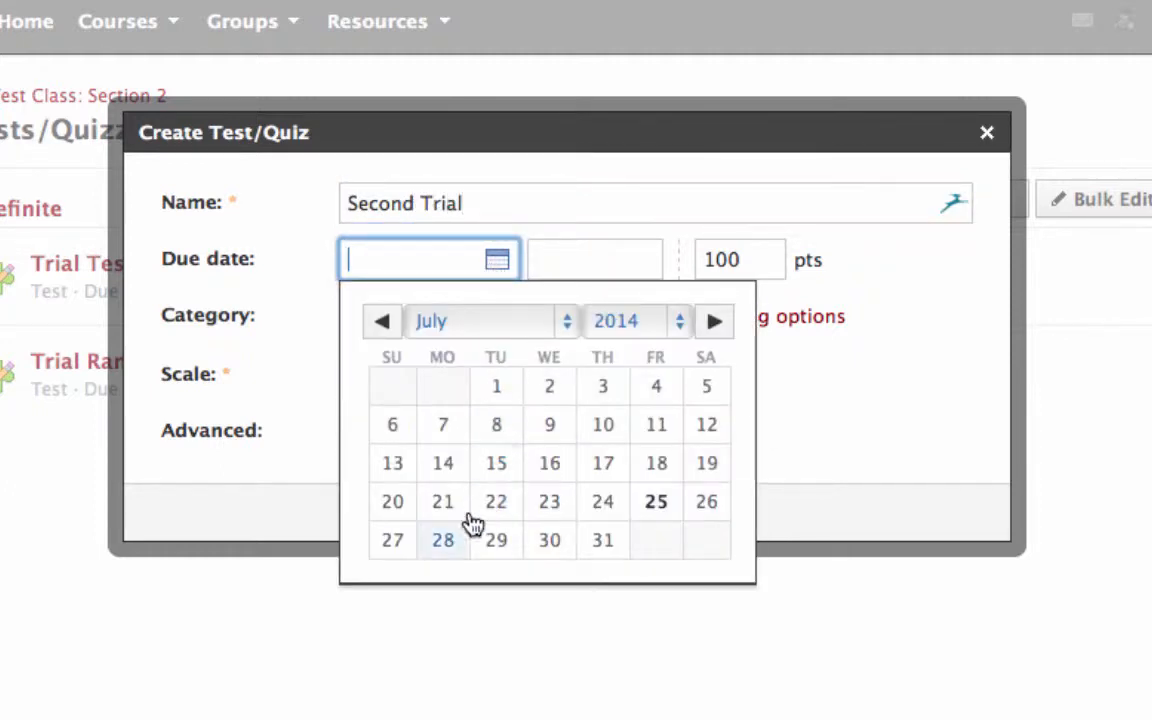
click(445, 545)
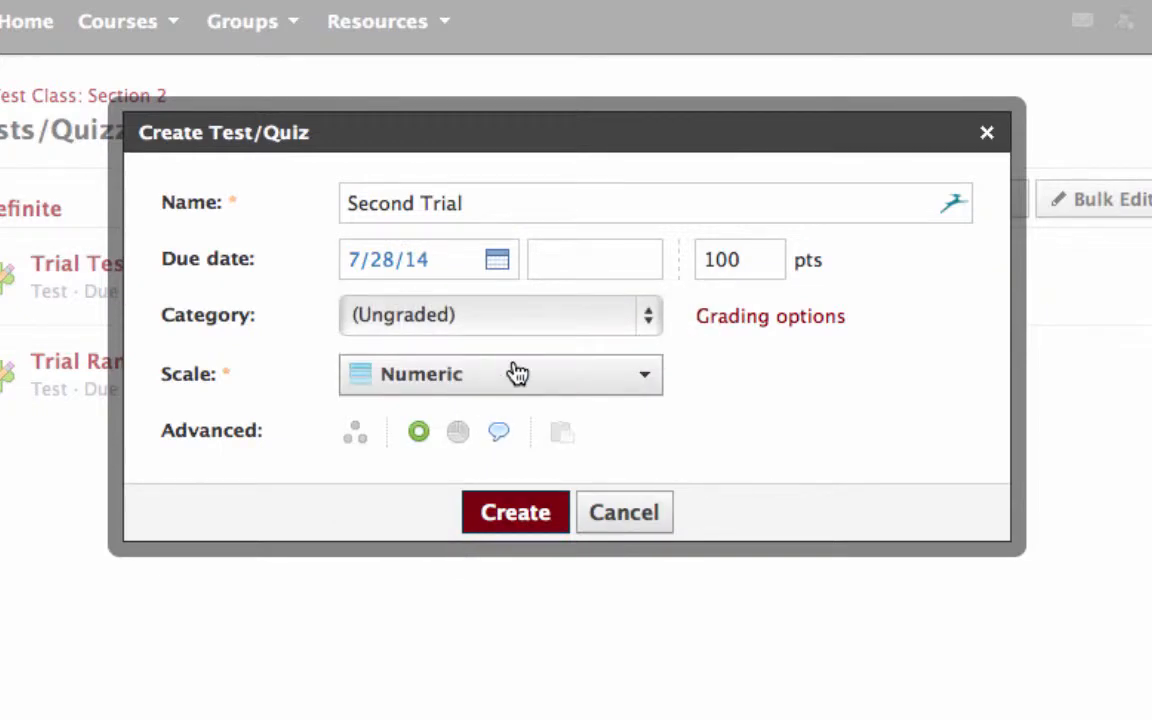
- Set the new test's category to Test and its scale to Standard, and create it
click(535, 329)
click(532, 355)
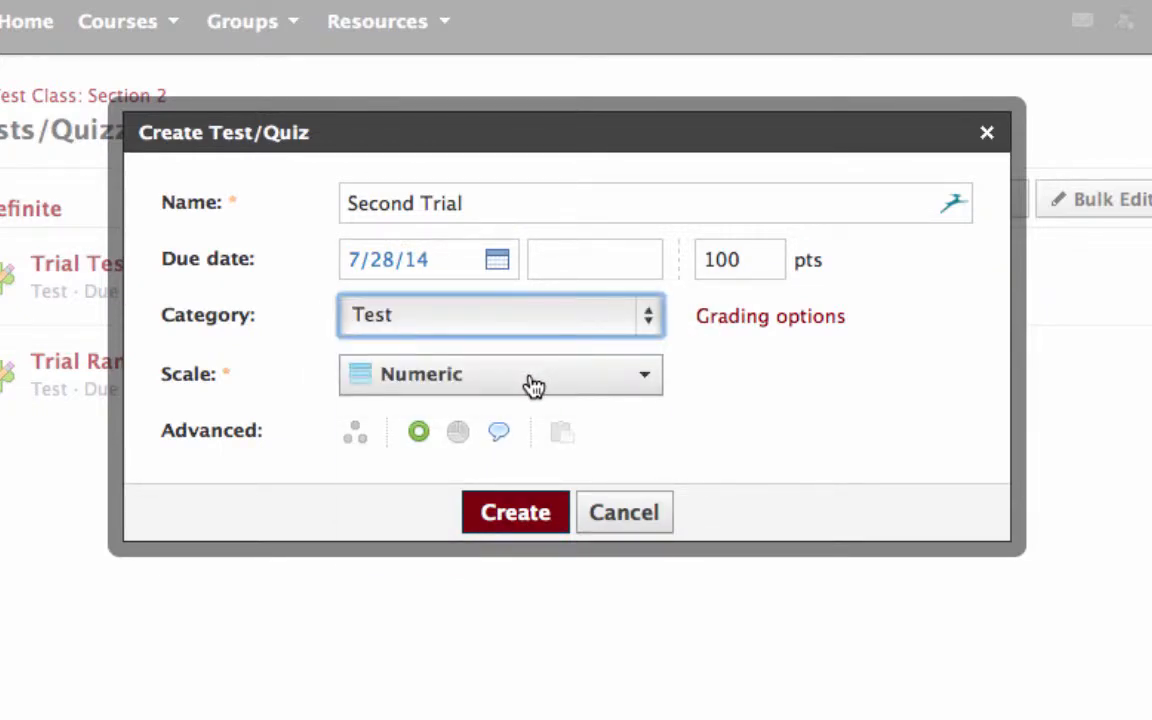
click(533, 386)
click(496, 535)
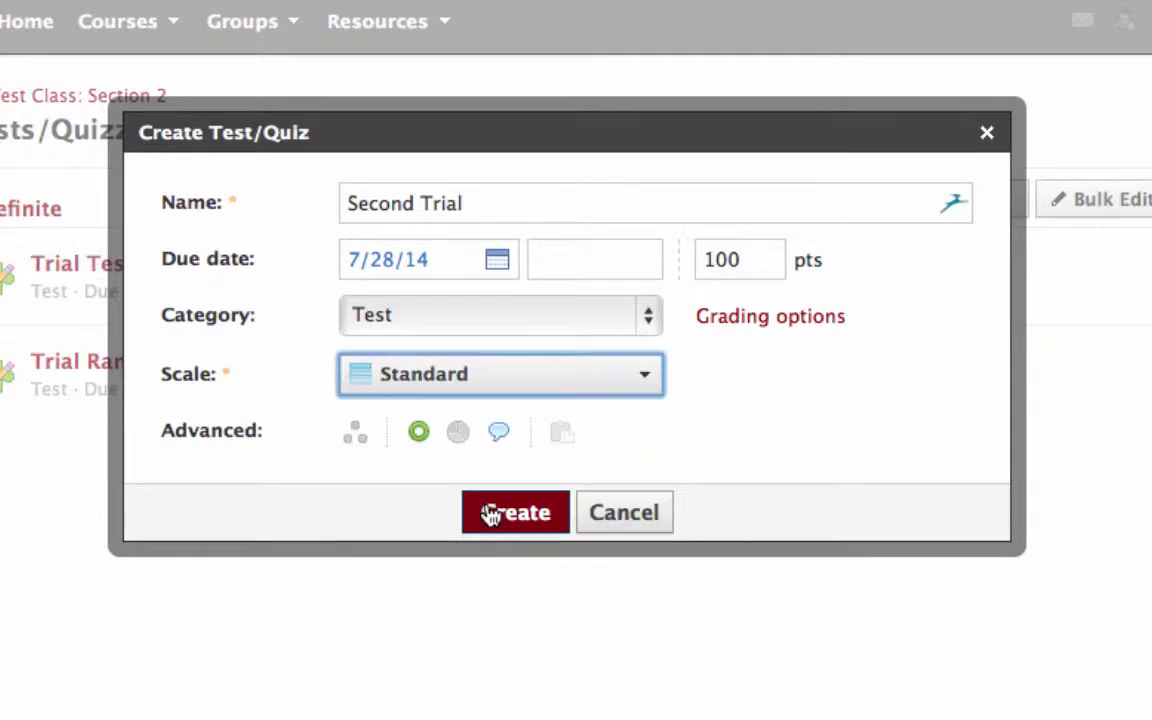
click(510, 520)
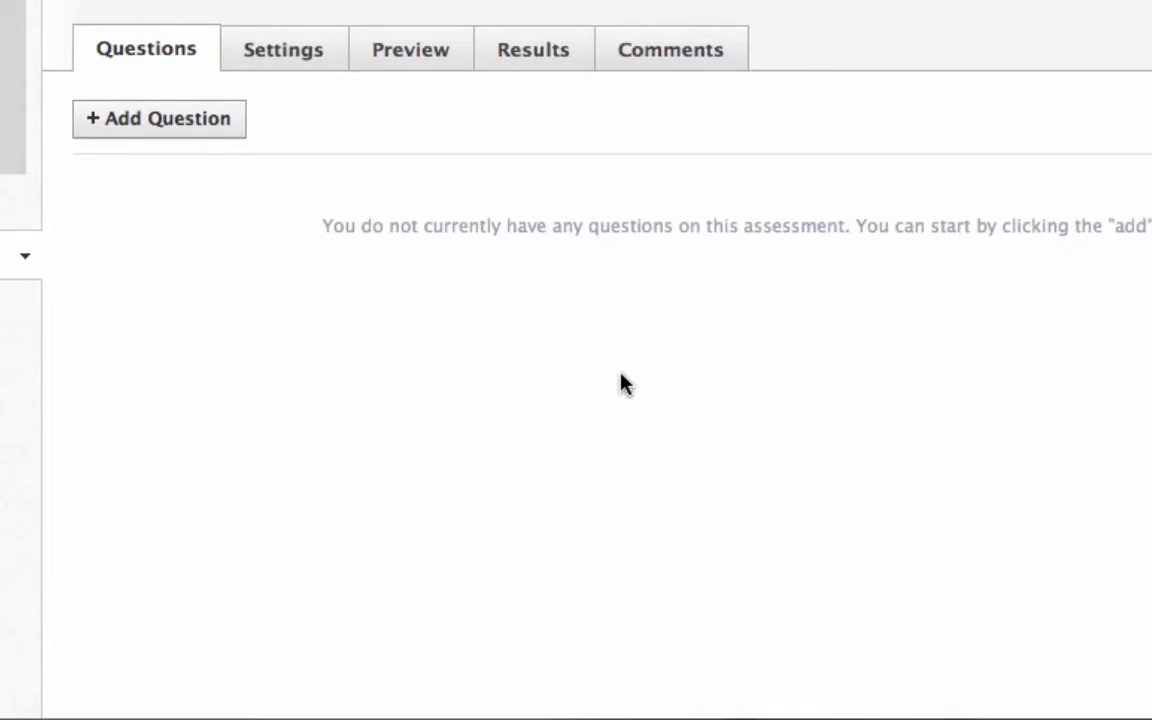
- Choose to add random questions from question banks, selecting the CCS Faculty group's HS Test Class bank as the source
click(214, 124)
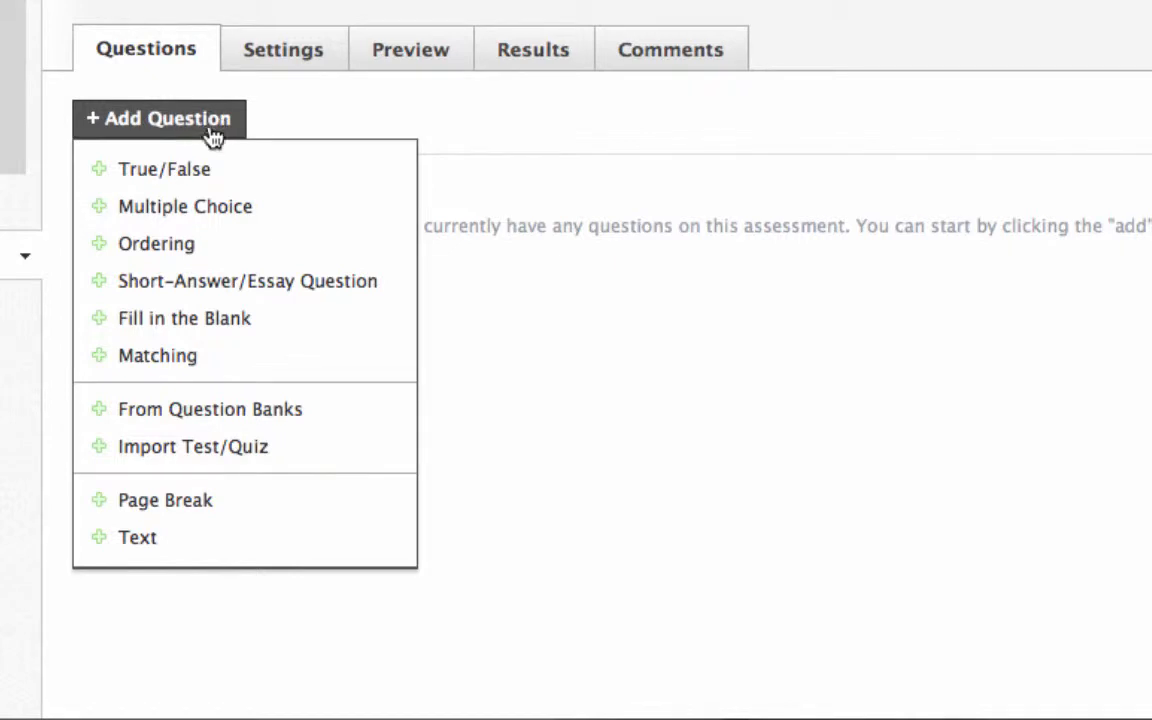
click(196, 420)
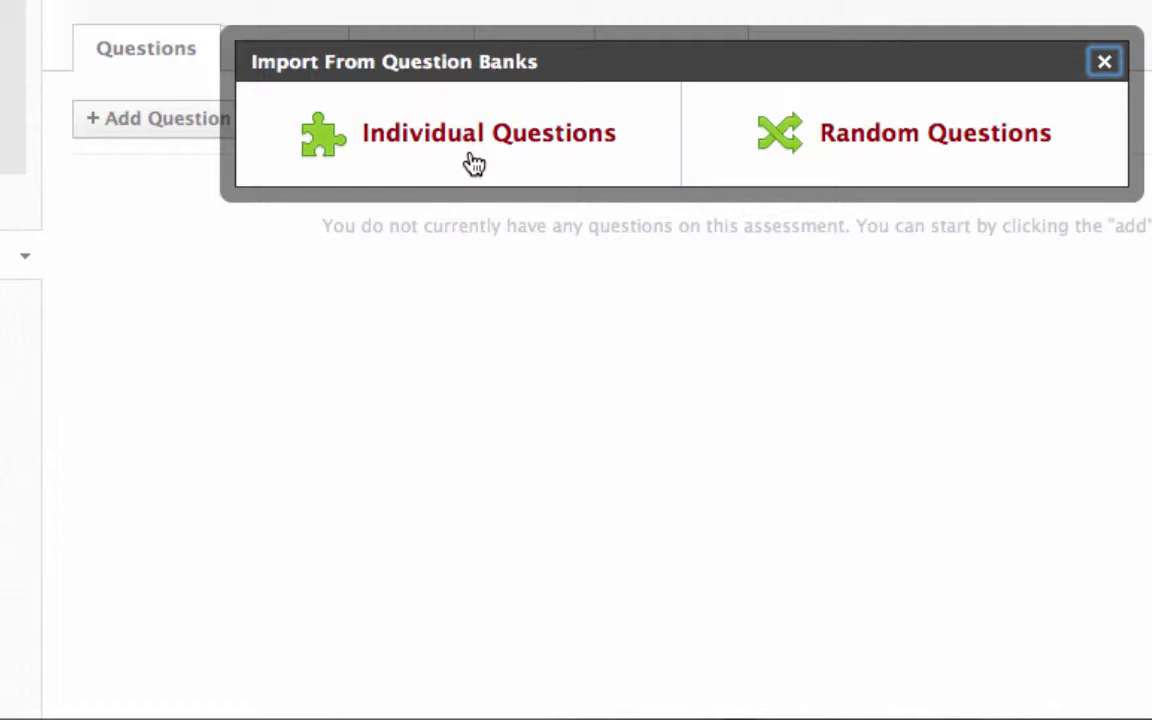
click(891, 145)
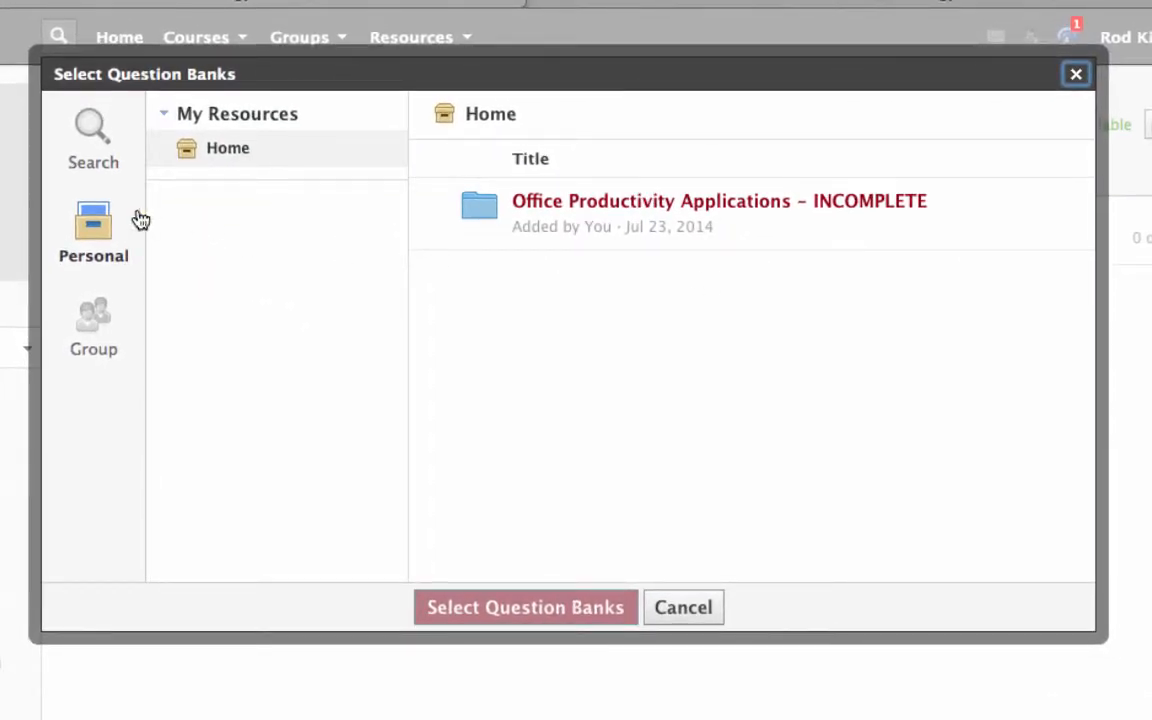
click(83, 322)
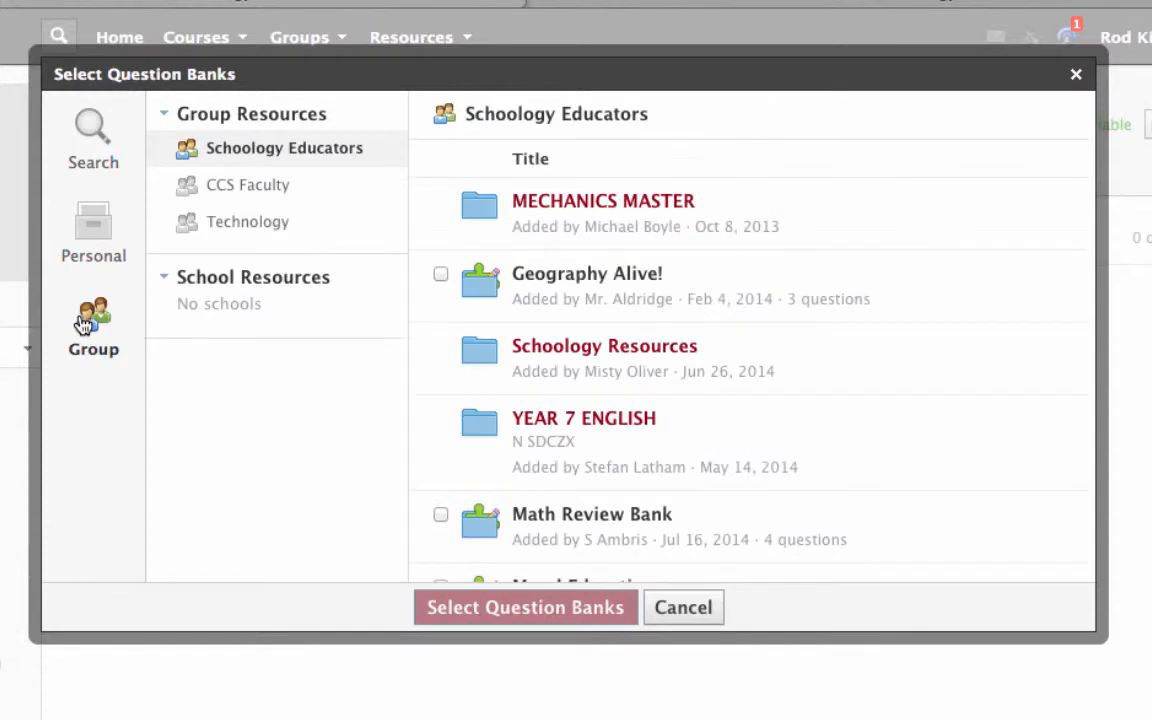
click(238, 189)
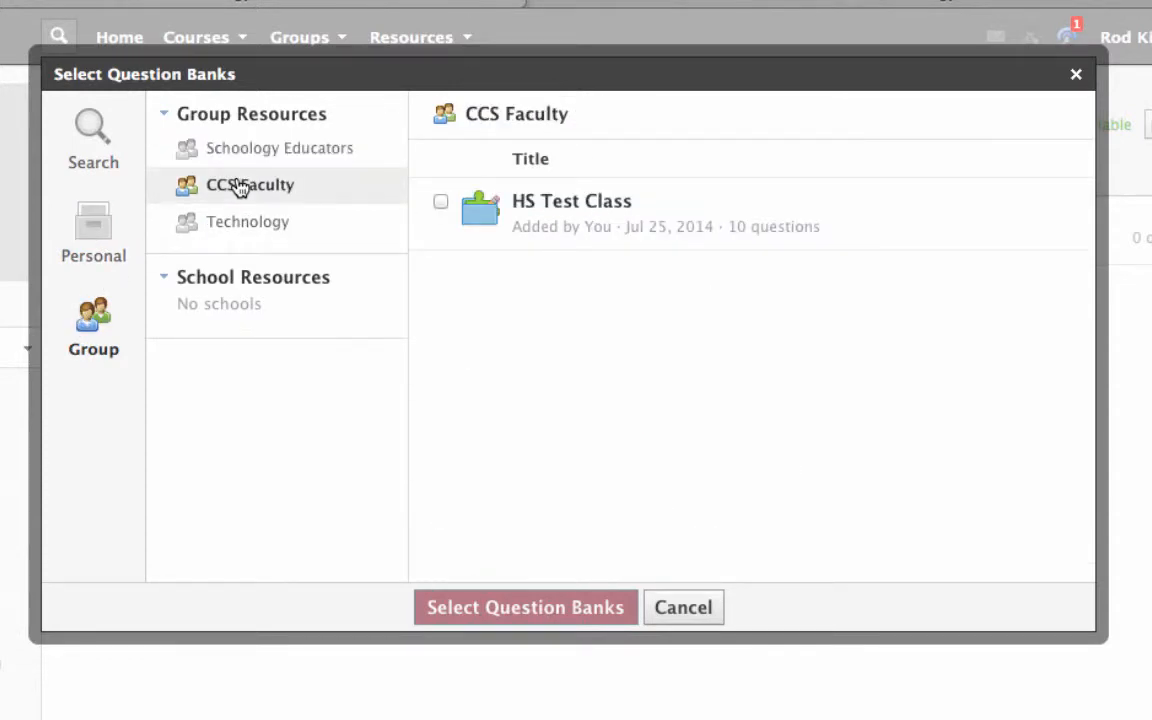
click(441, 203)
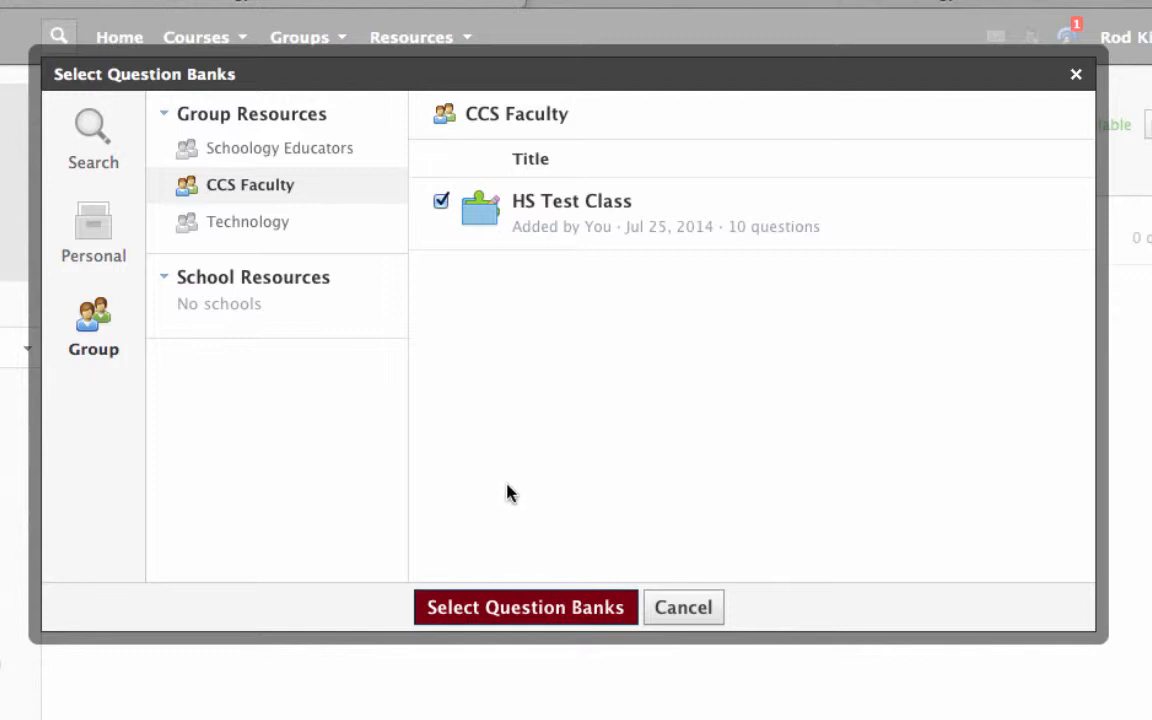
click(522, 608)
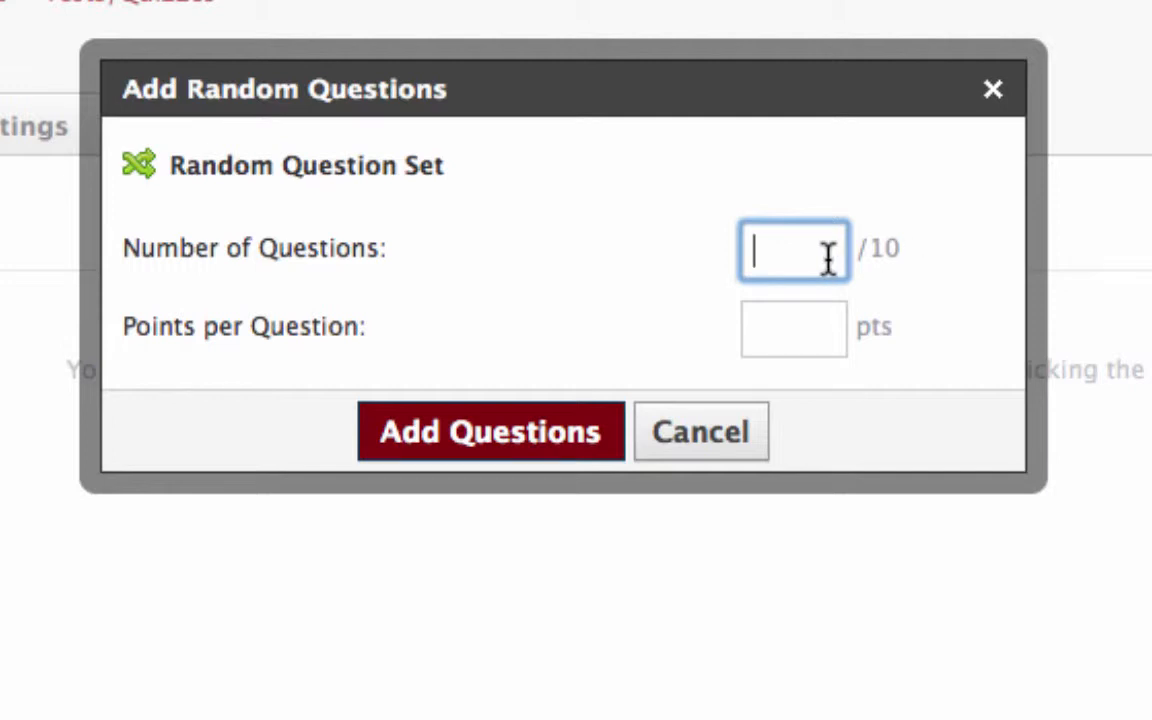
- Set the random question set to 4 questions at 25 points each and add it to the test
text(4)
click(828, 333)
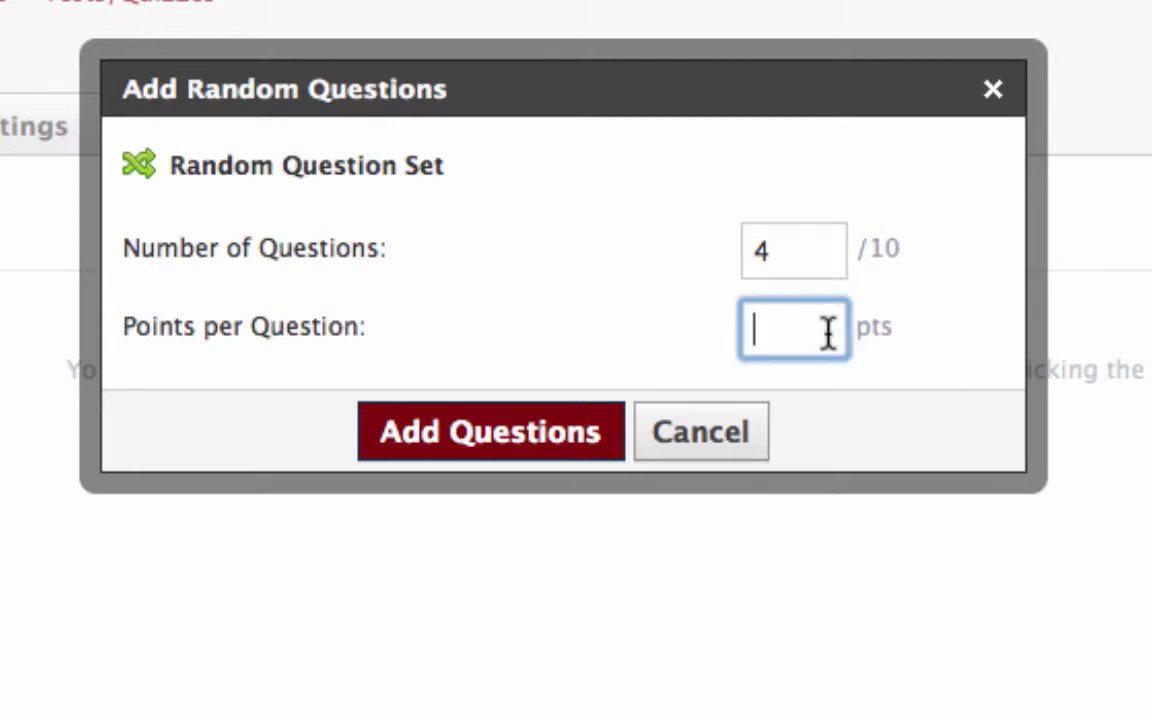
text(25)
click(540, 452)
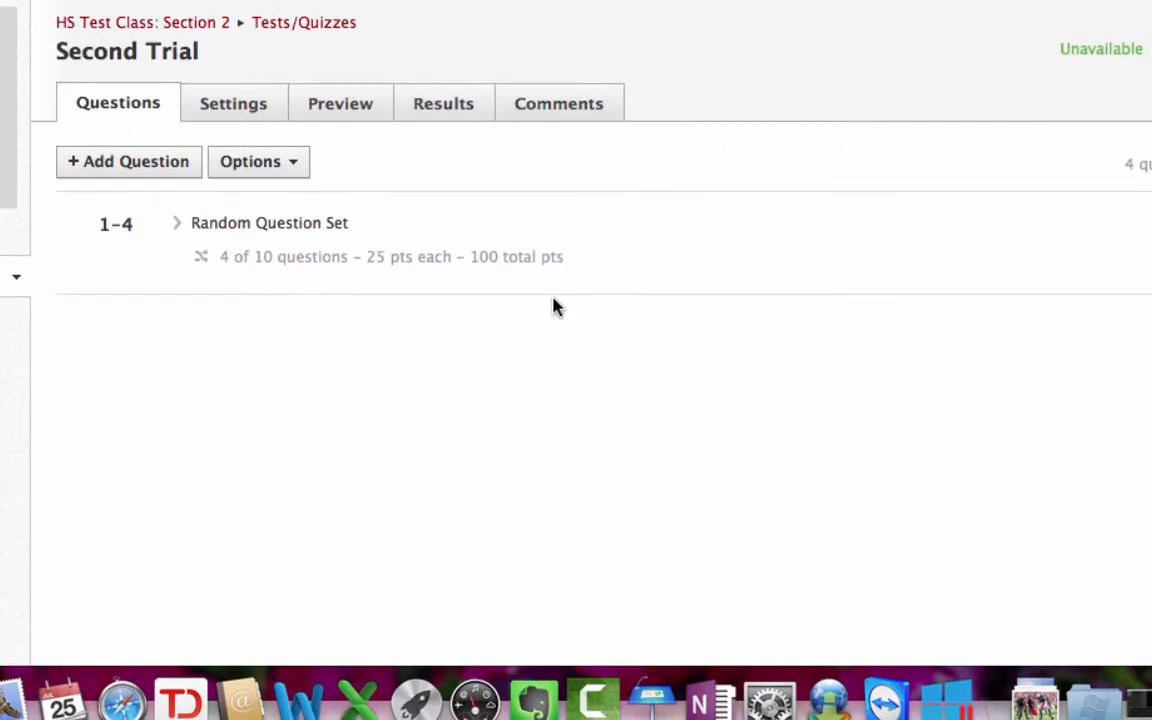
- In Second Trial's settings, set the availability to Available now
click(237, 117)
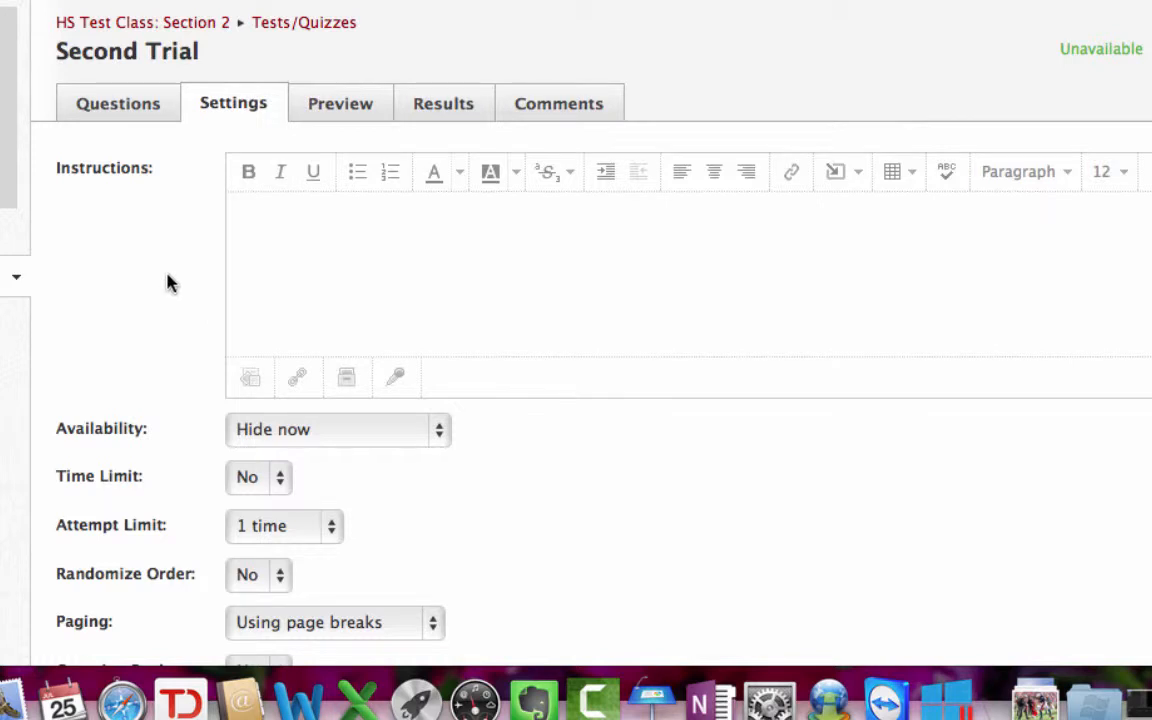
click(316, 432)
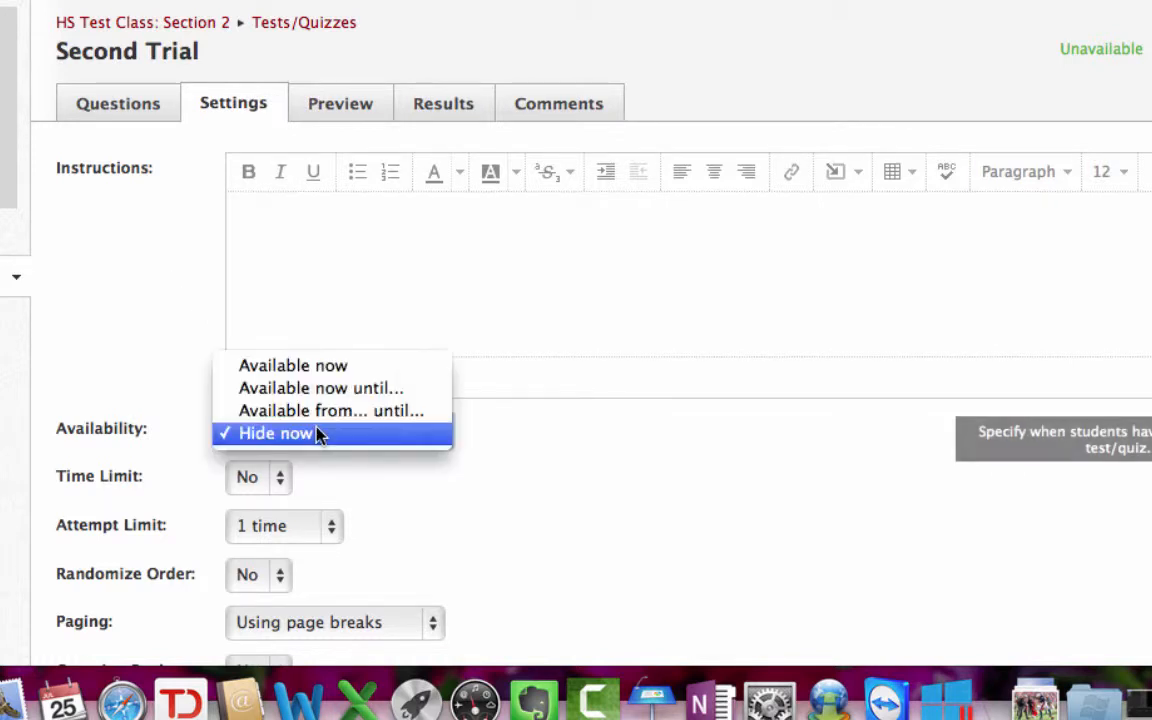
click(322, 370)
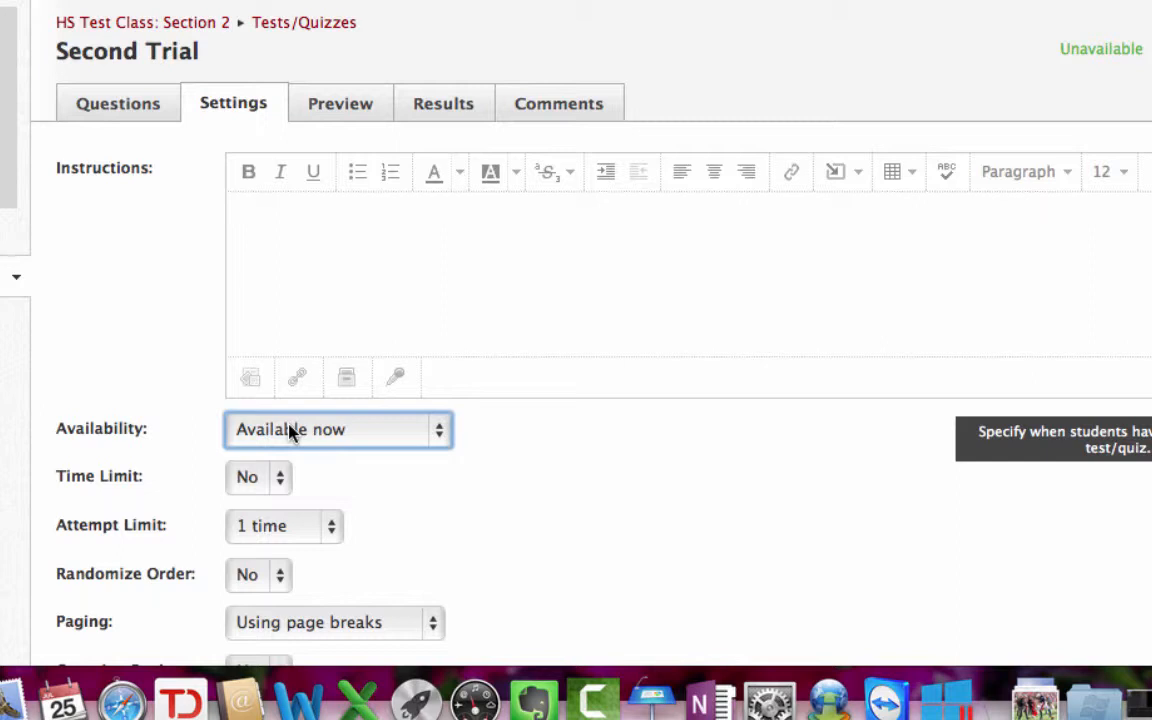
scroll(170, 363, down, 5)
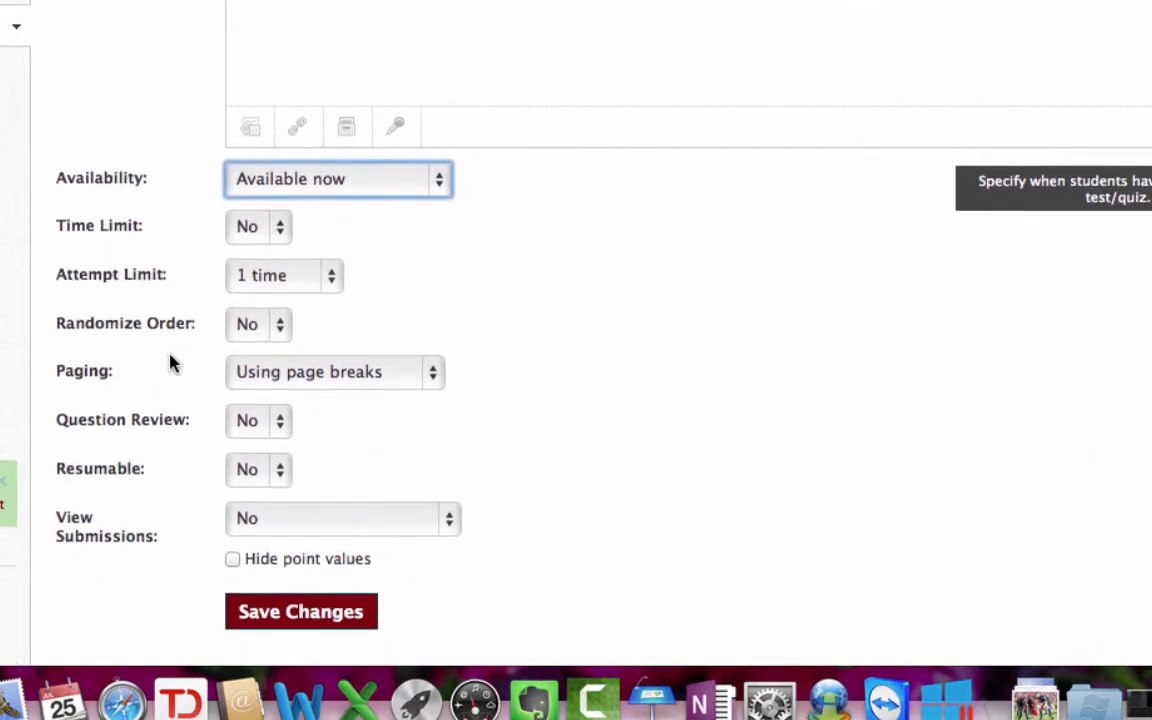
scroll(170, 363, up, 5)
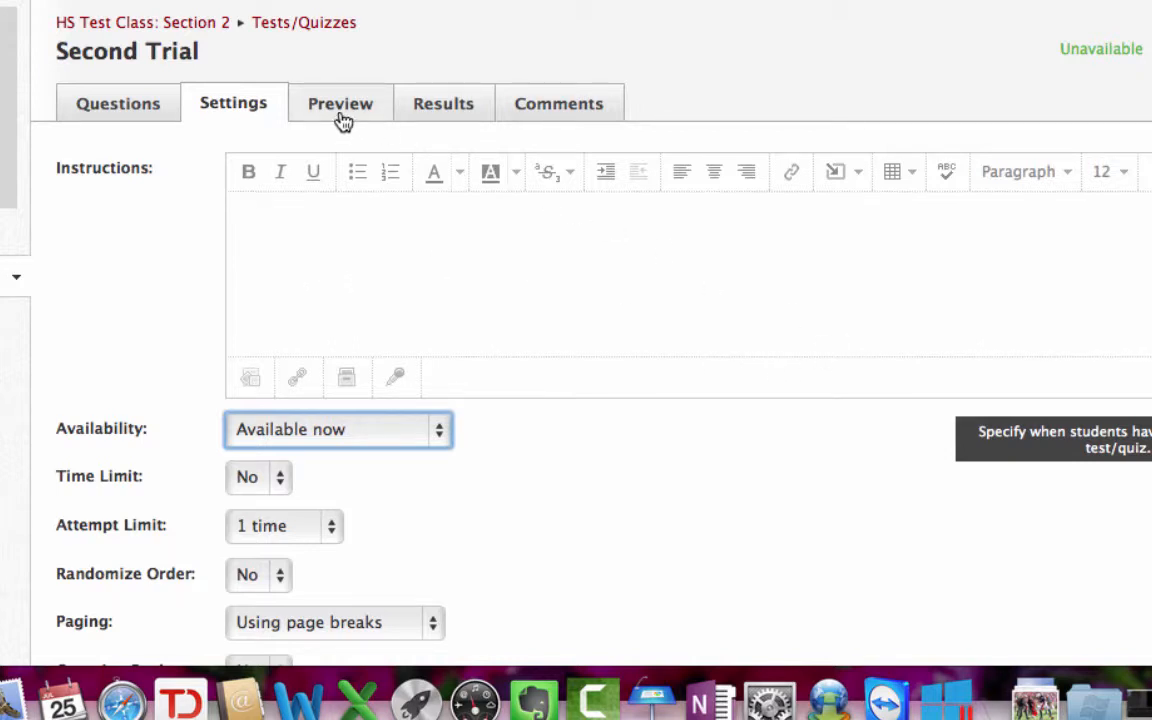
- Set Second Trial's attempt limit to 3 times and save the settings
scroll(589, 504, down, 4)
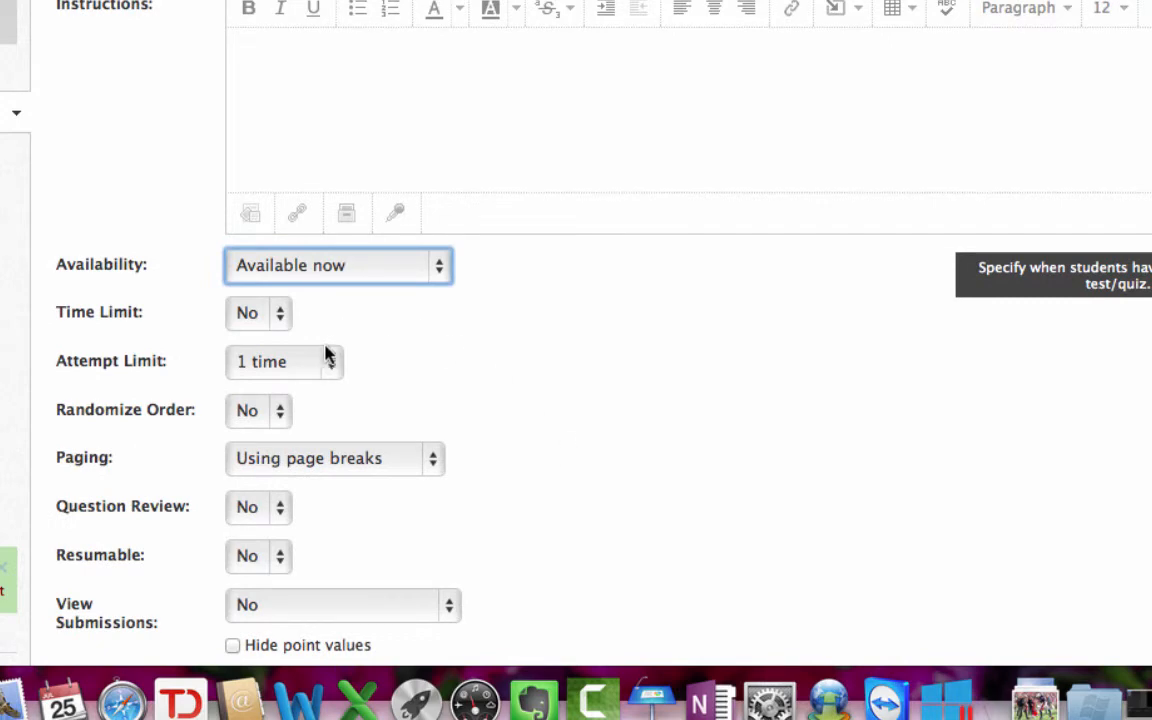
click(326, 360)
click(321, 409)
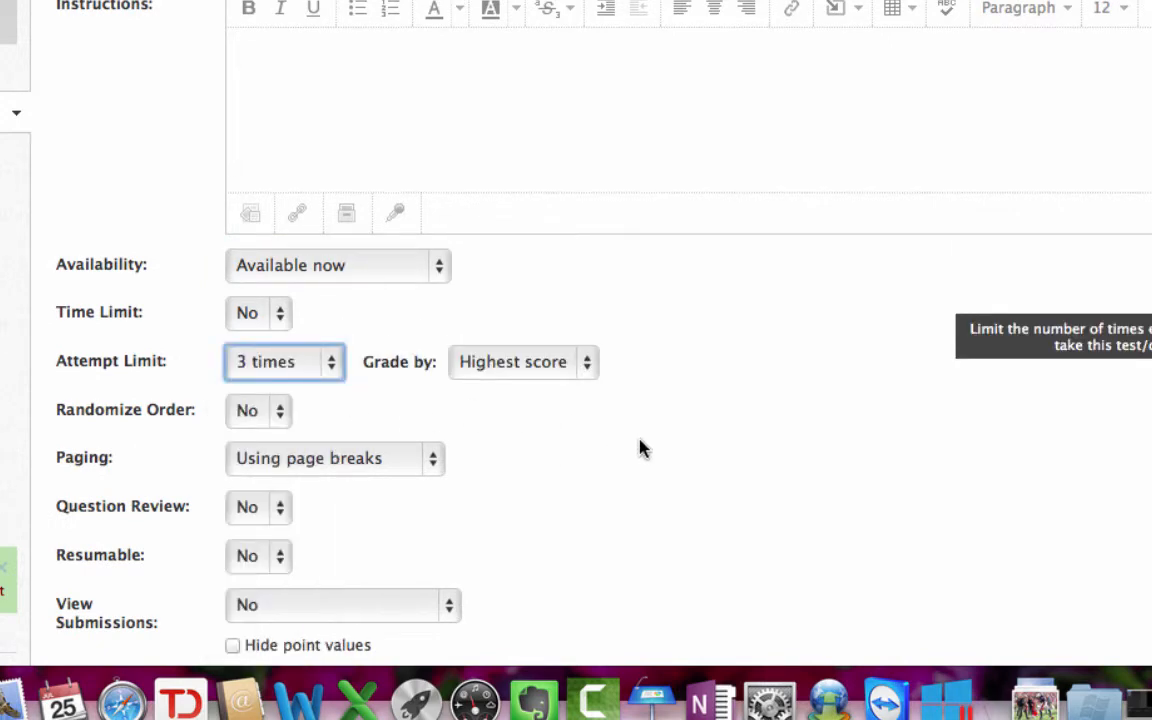
scroll(640, 448, down, 4)
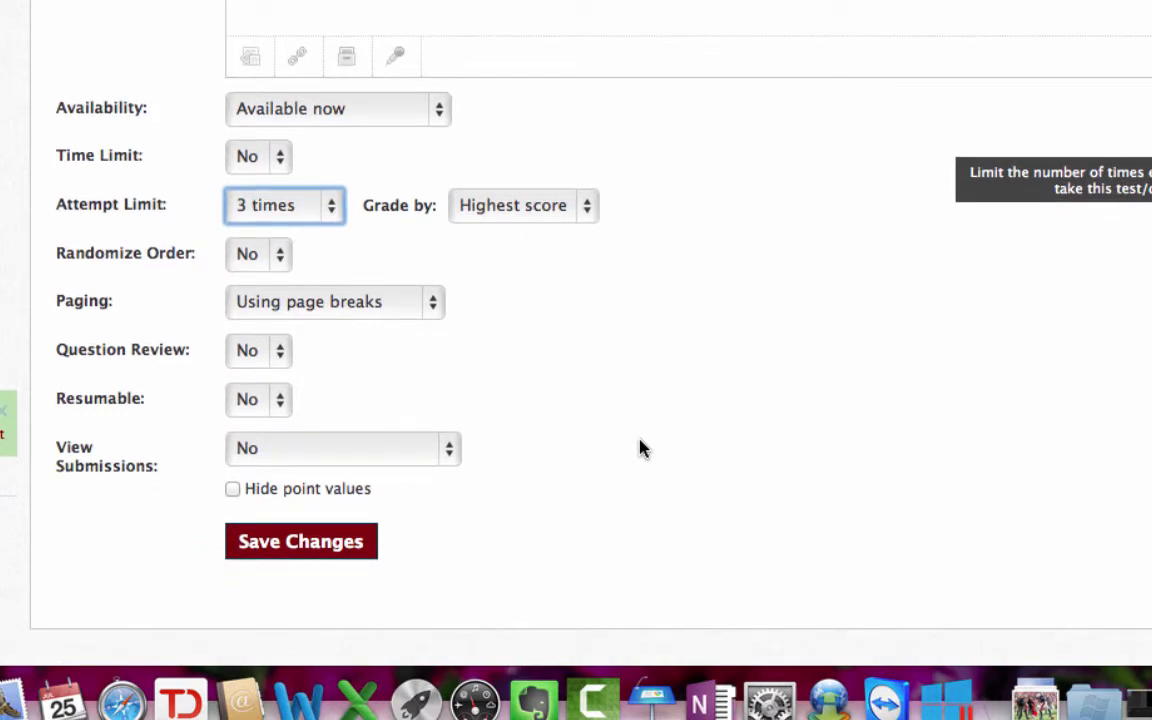
click(323, 547)
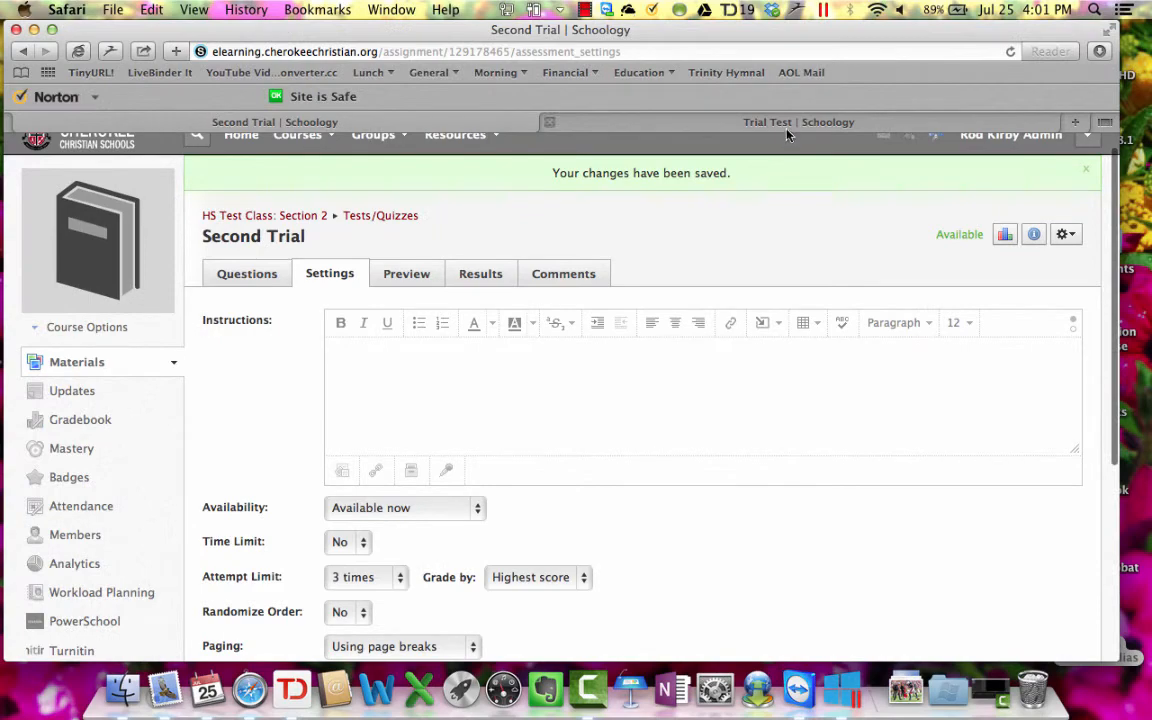
- Switch to the student's session, open Second Trial from the notifications and begin the test
click(787, 126)
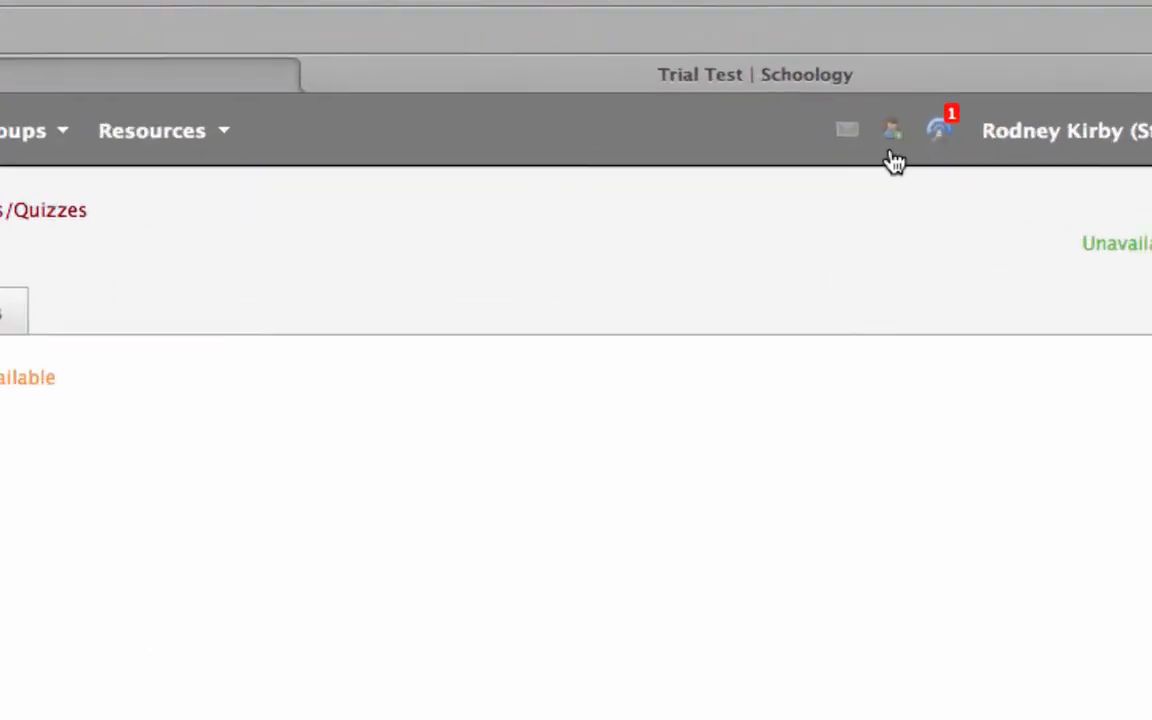
click(939, 135)
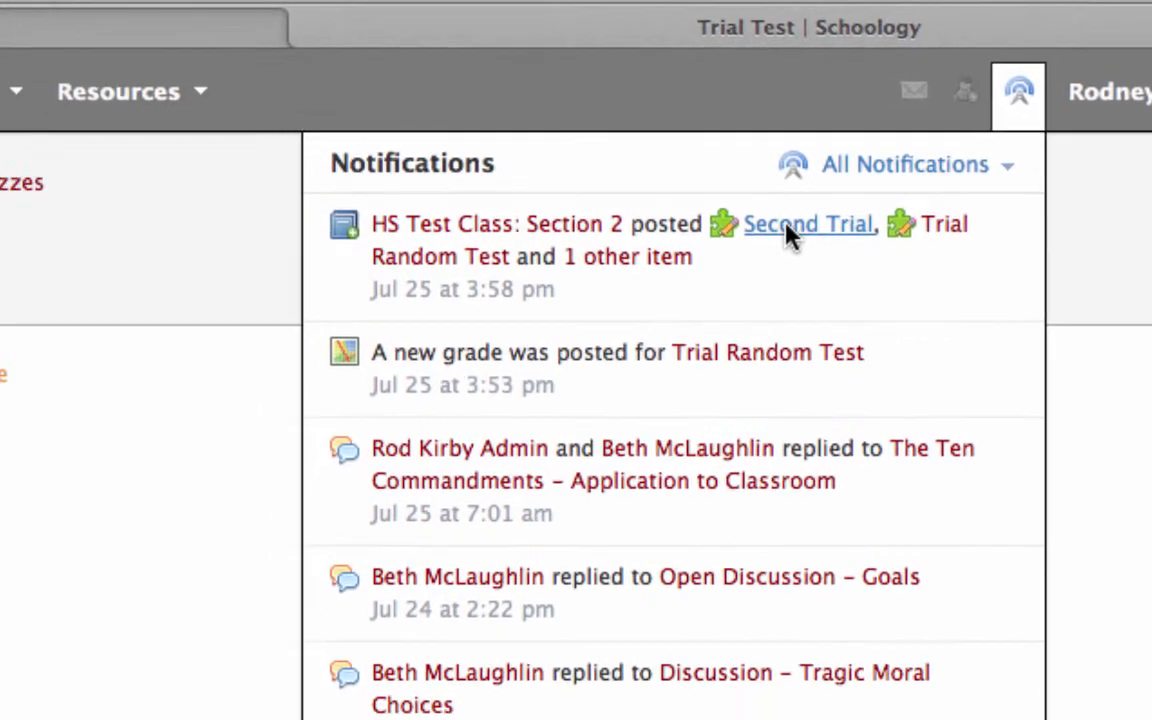
click(720, 258)
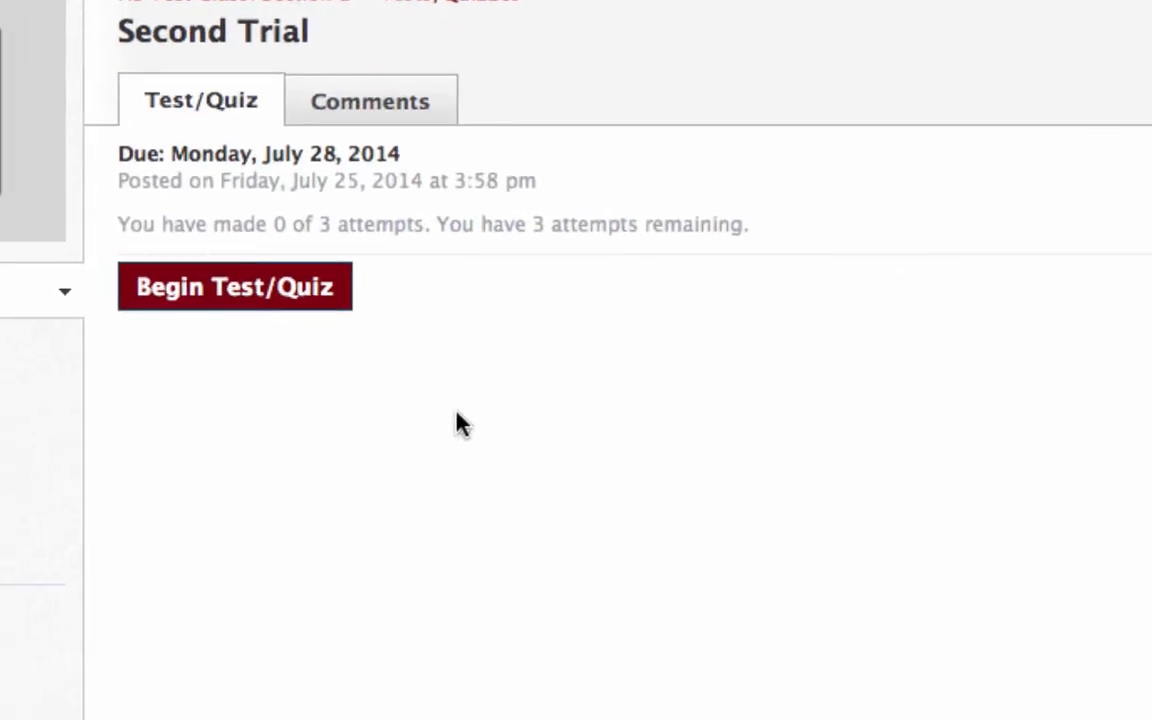
click(280, 292)
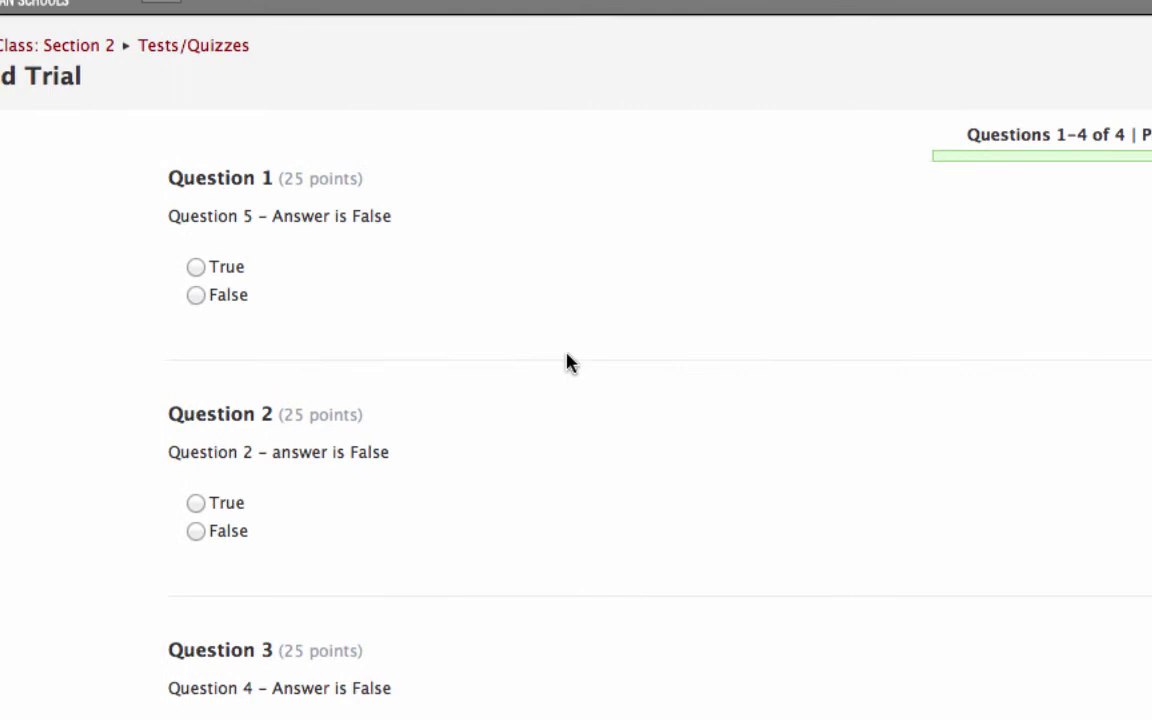
- Look through the four randomly drawn questions of the first attempt, comparing their bank numbers and order
scroll(570, 362, down, 5)
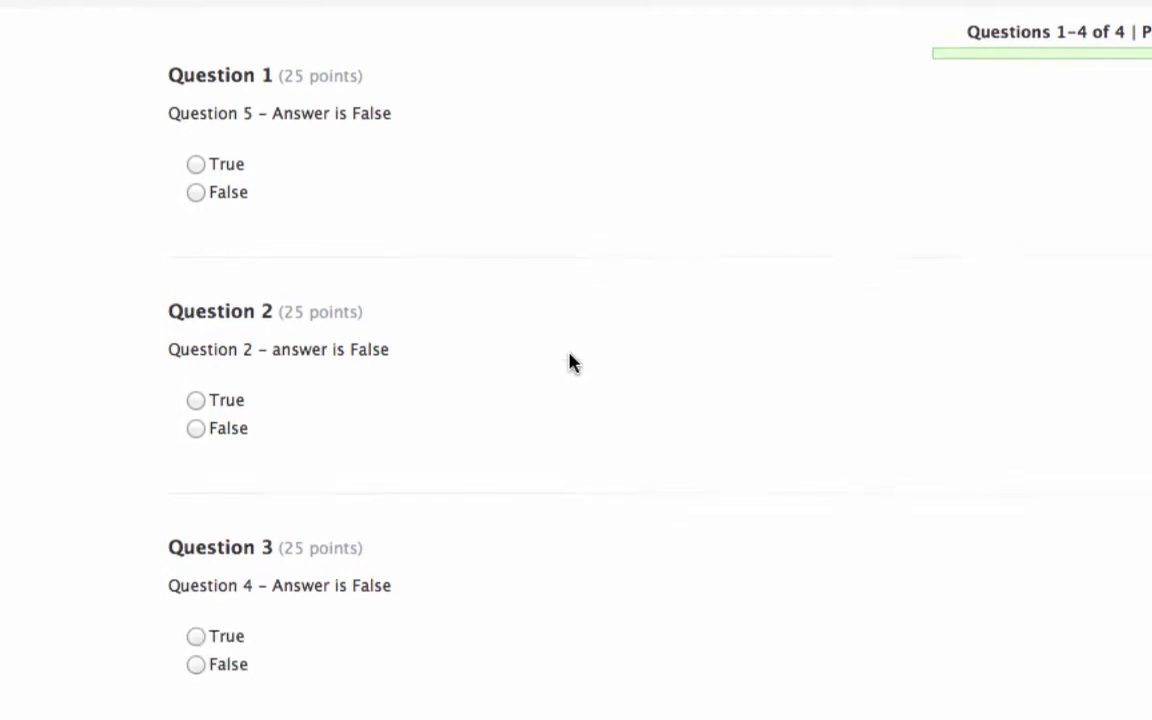
scroll(570, 362, up, 5)
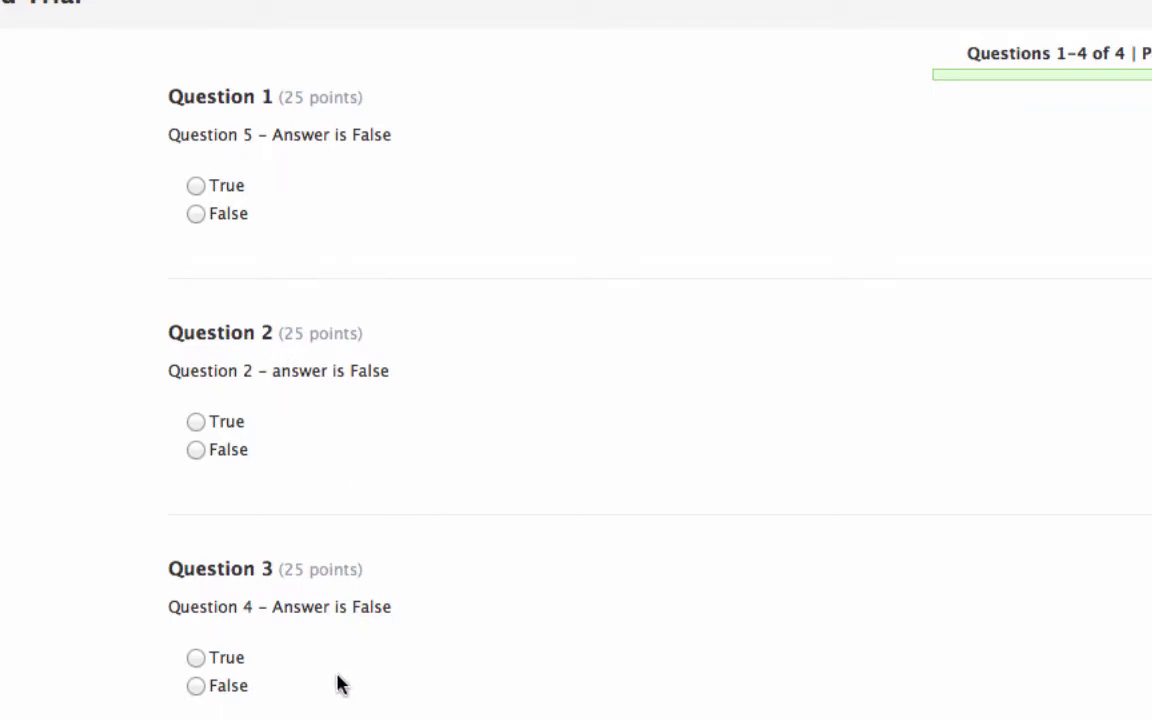
scroll(337, 681, down, 3)
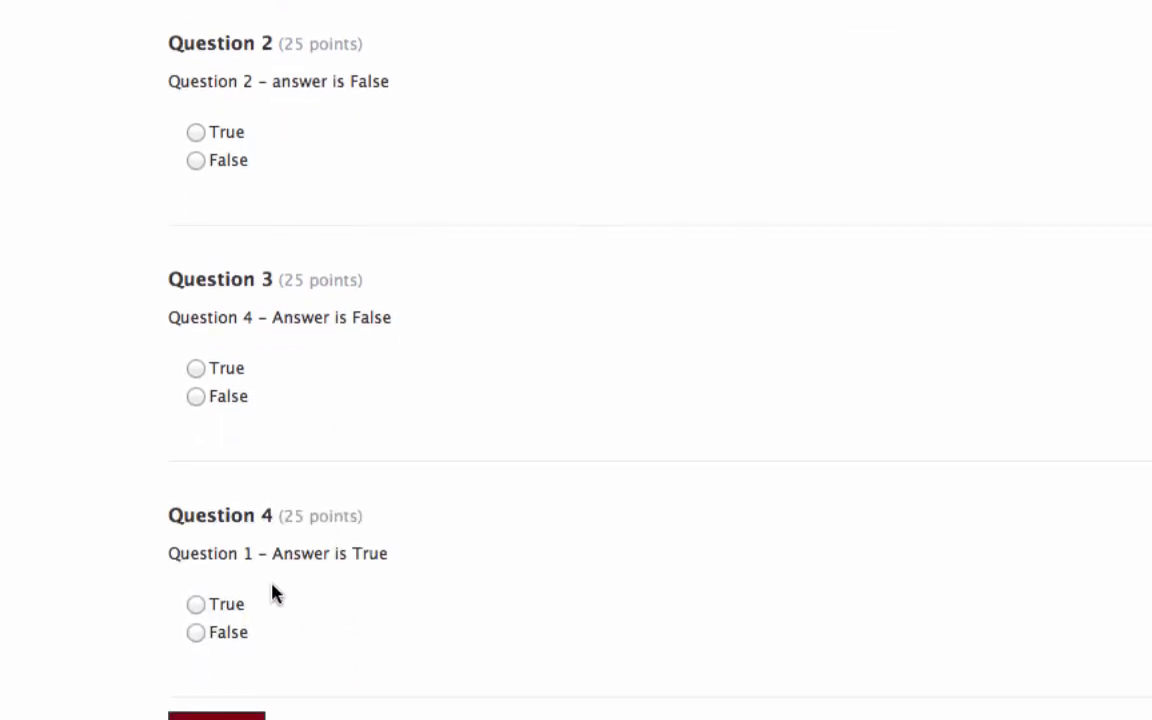
scroll(632, 563, up, 2)
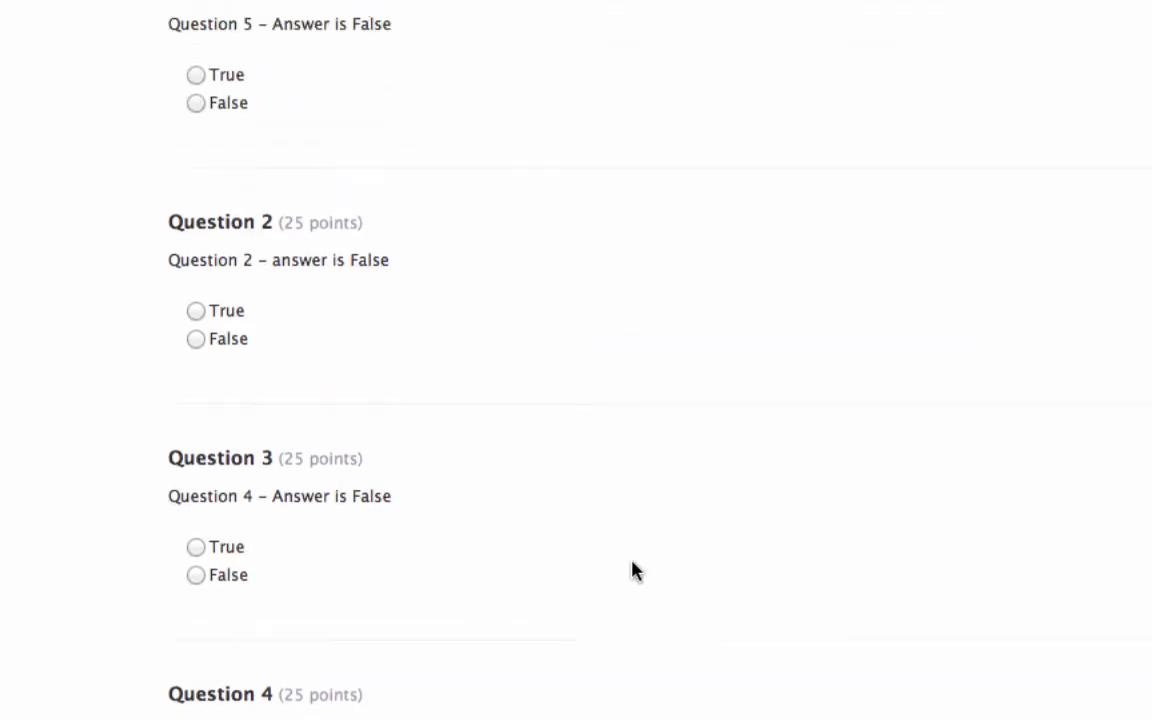
scroll(632, 563, down, 3)
scroll(632, 570, up, 1)
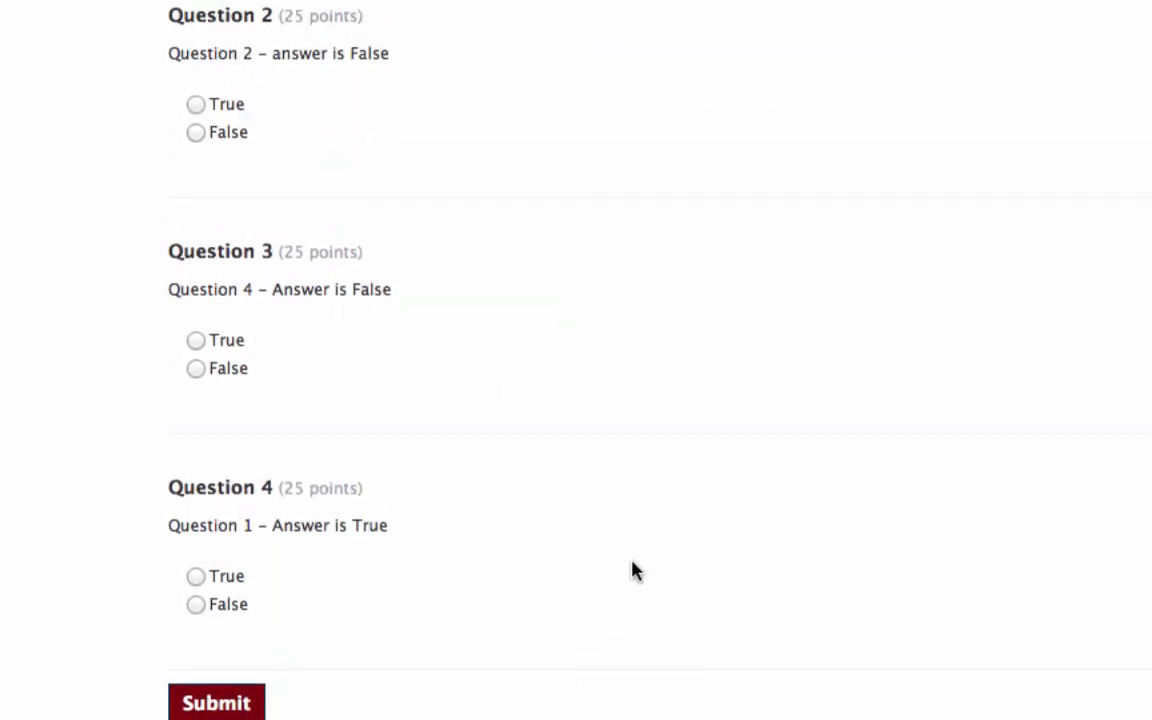
scroll(632, 570, down, 2)
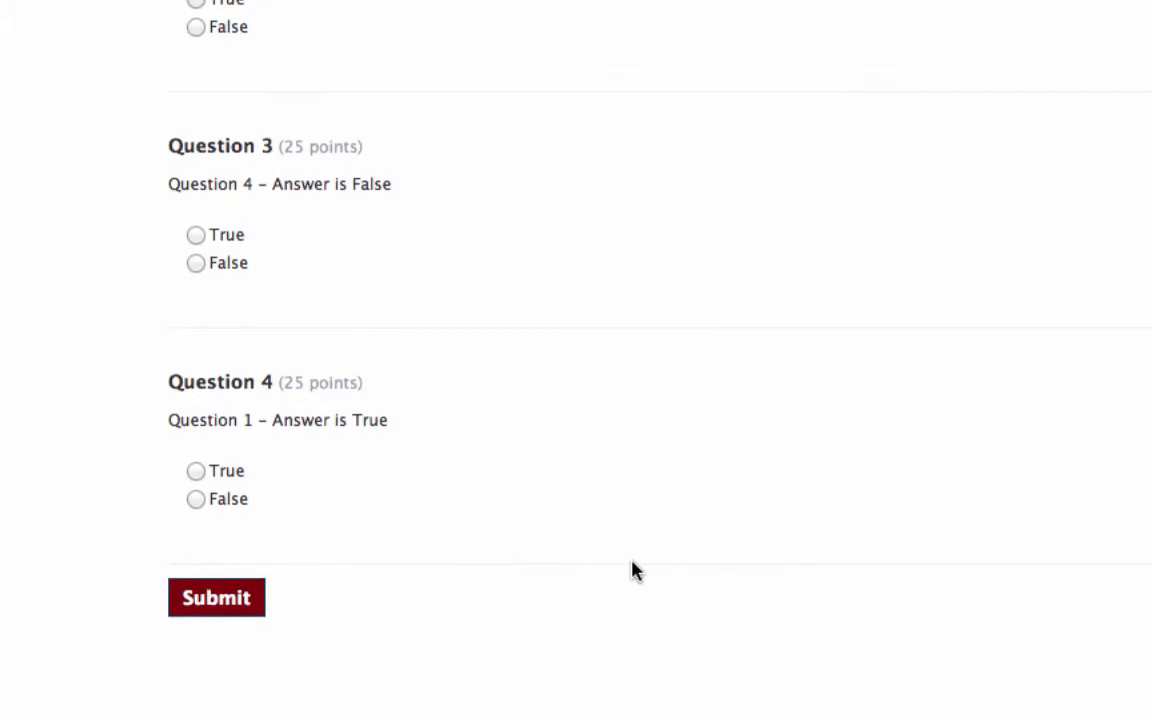
scroll(617, 500, up, 3)
scroll(540, 390, up, 1)
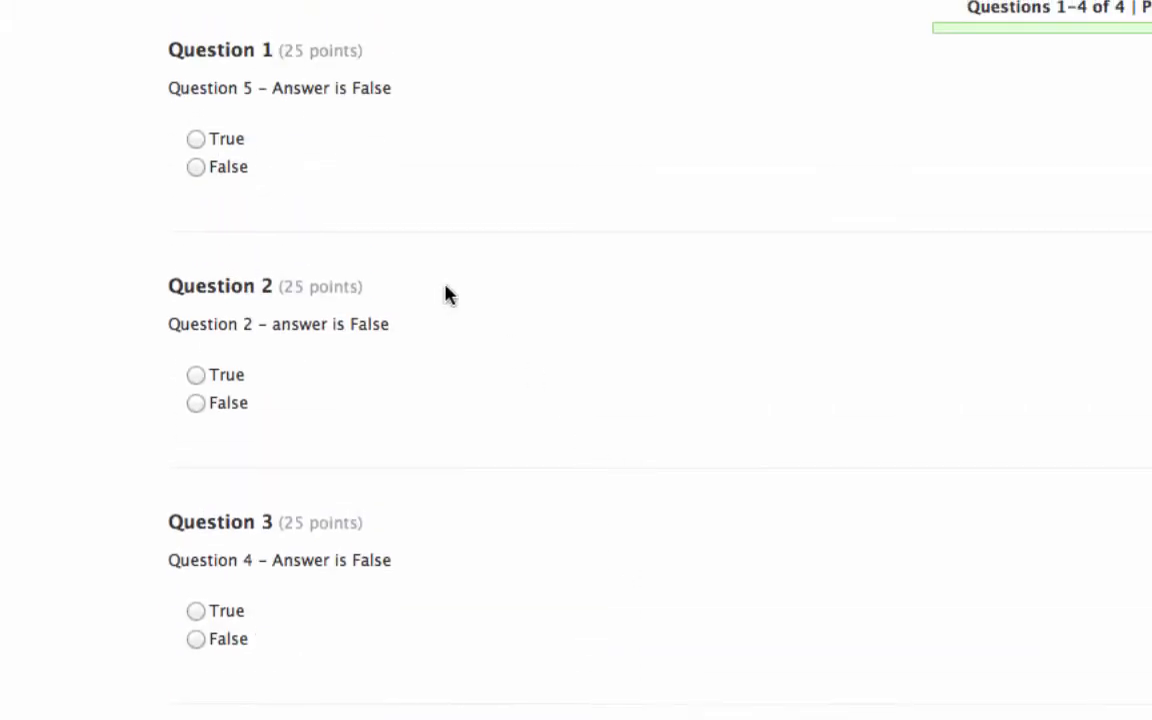
- Answer False to questions 1 to 3 and True to question 4, and submit the first attempt
click(197, 168)
click(197, 402)
click(196, 640)
scroll(470, 612, down, 3)
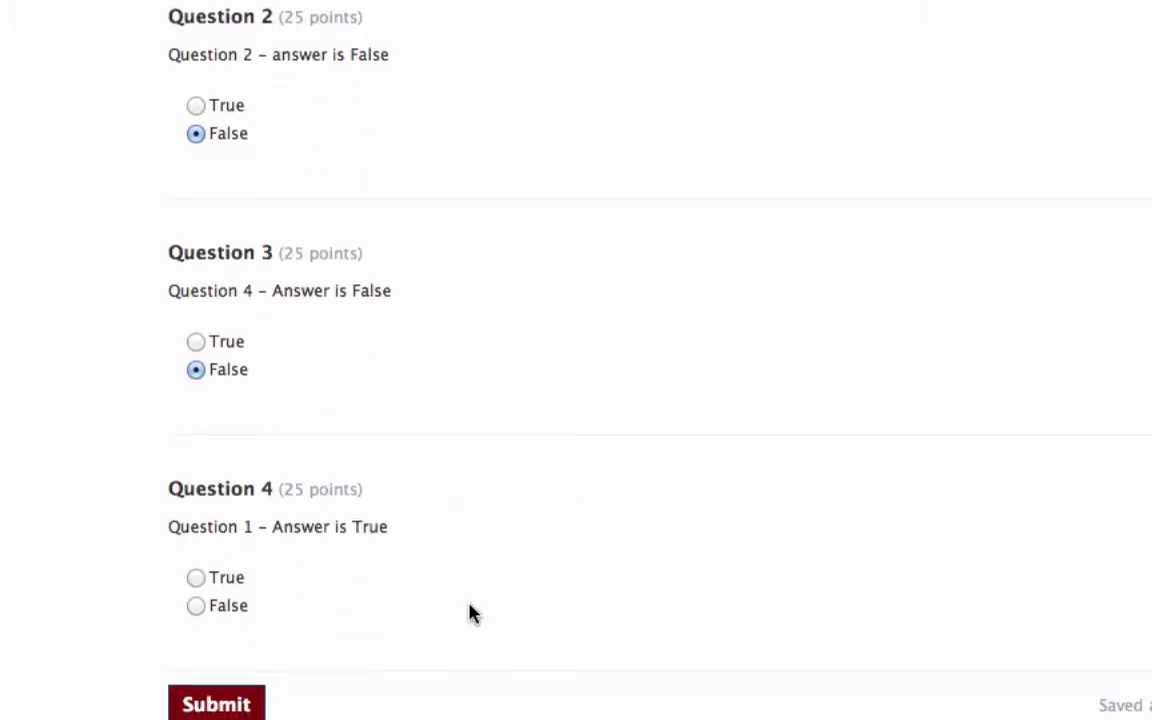
click(196, 576)
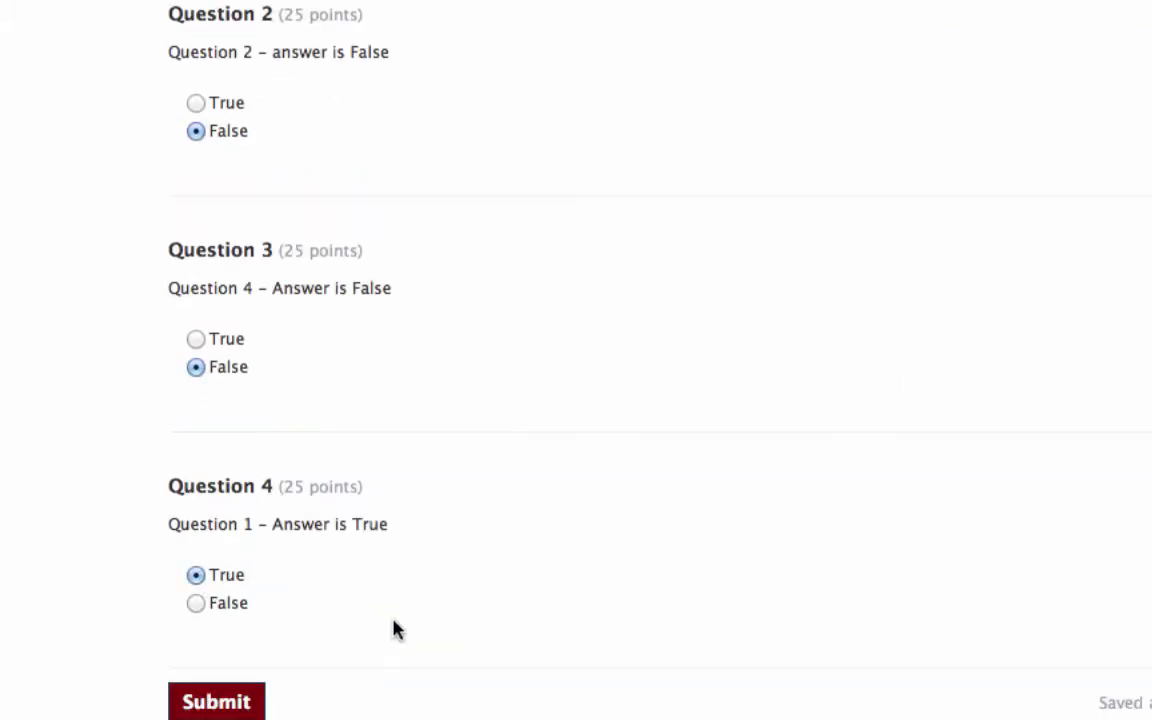
click(240, 703)
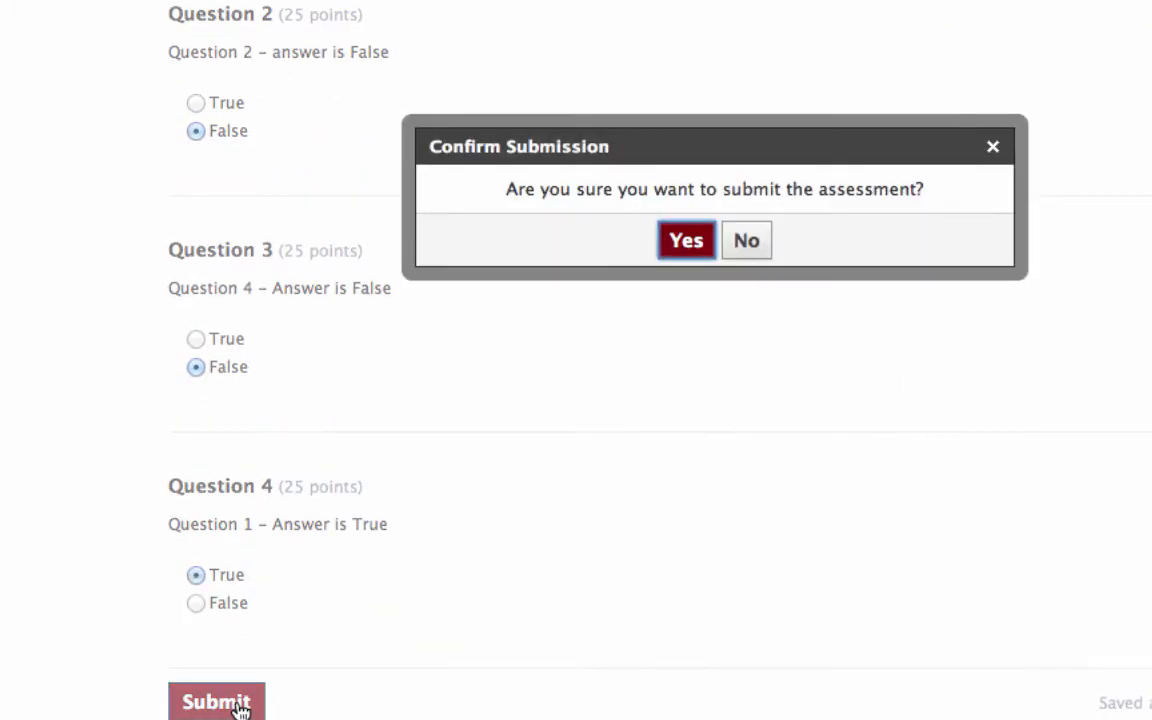
click(686, 244)
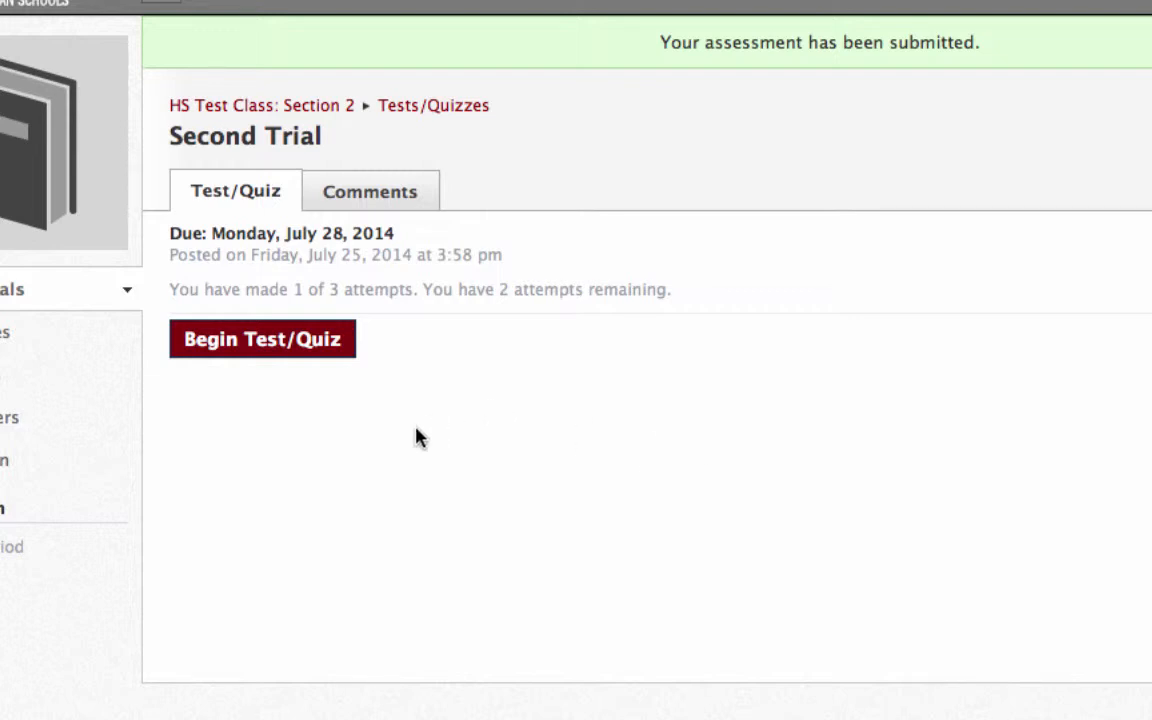
- Begin a second attempt at Second Trial and look through its four randomly drawn questions
click(316, 345)
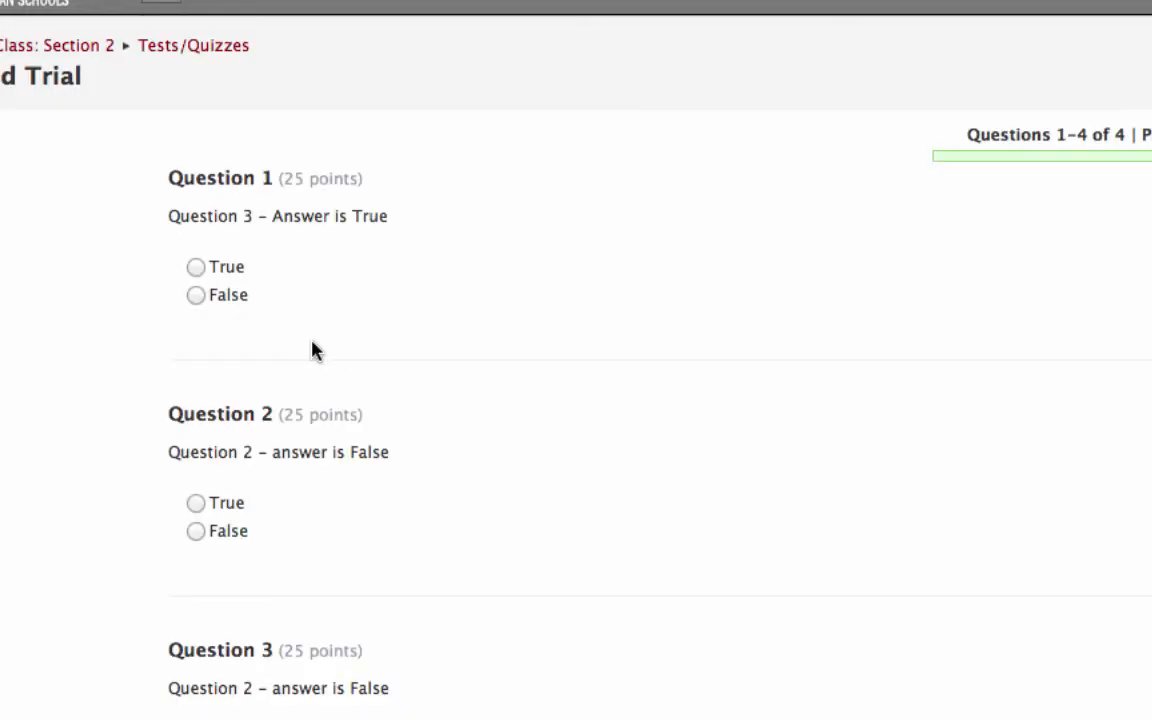
scroll(563, 321, down, 10)
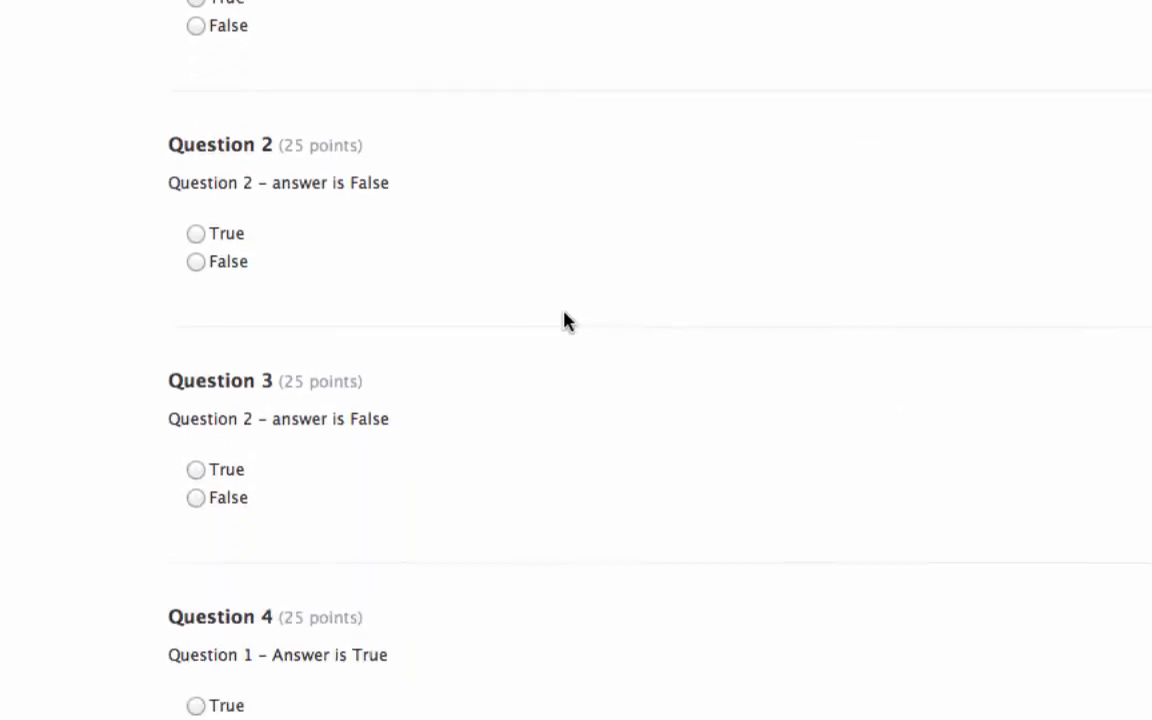
scroll(563, 321, up, 5)
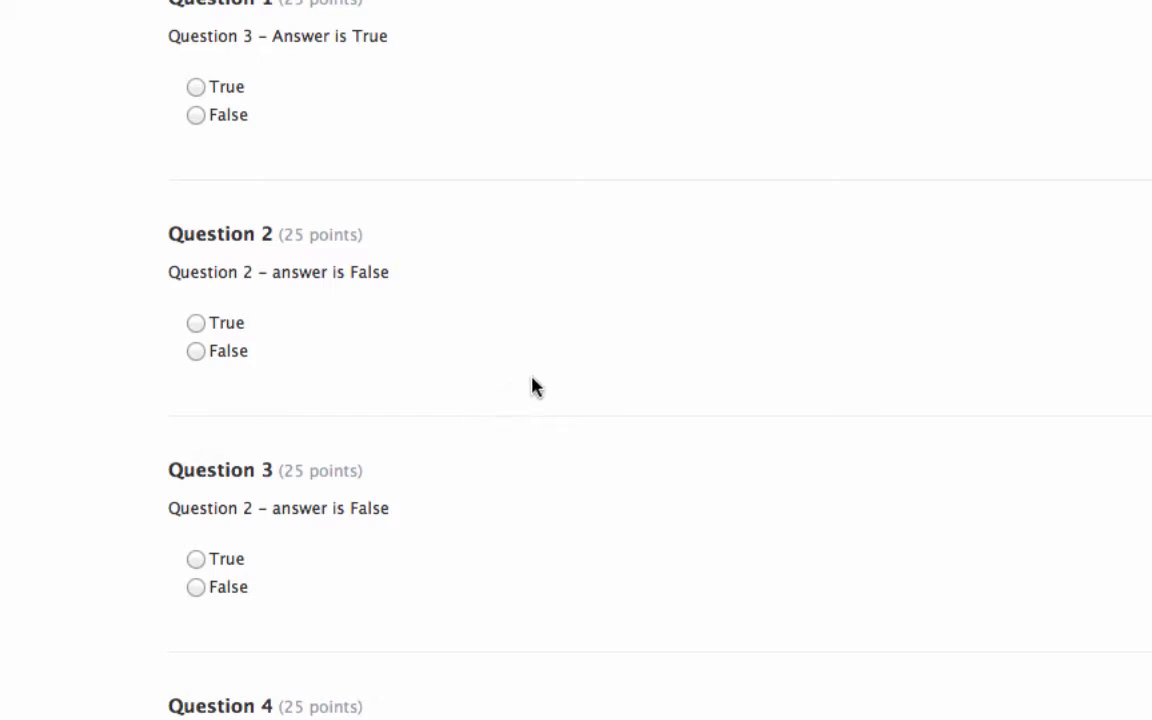
scroll(532, 386, down, 3)
scroll(532, 386, up, 3)
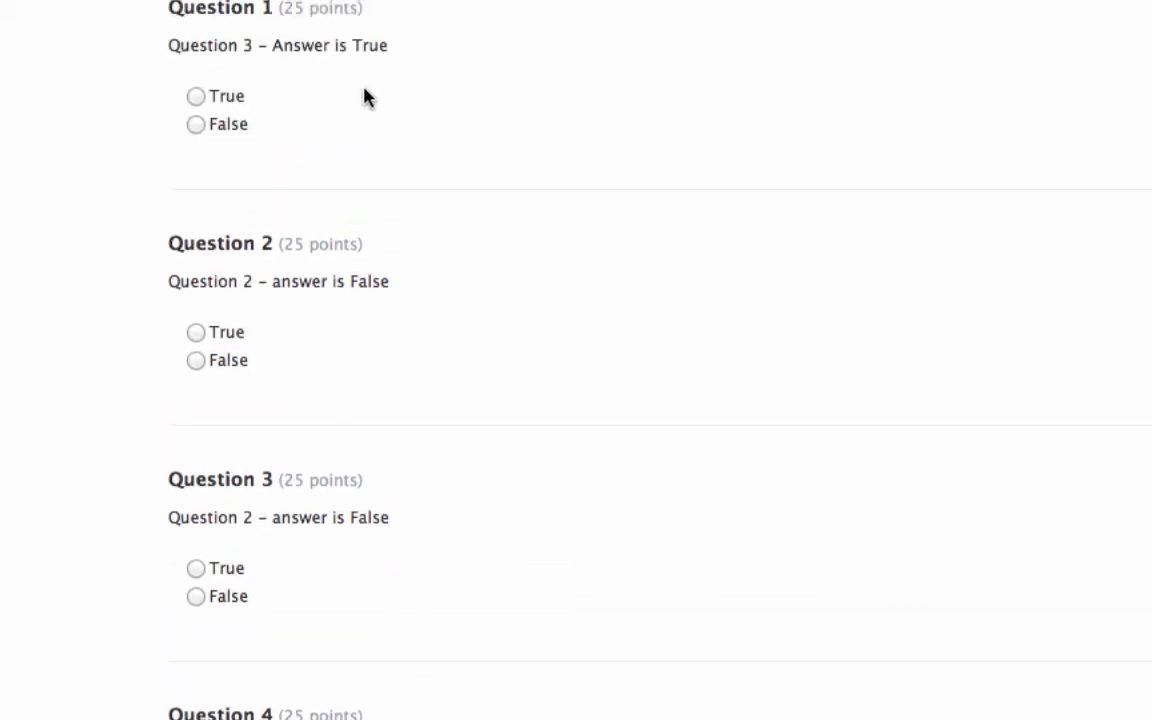
scroll(395, 608, down, 5)
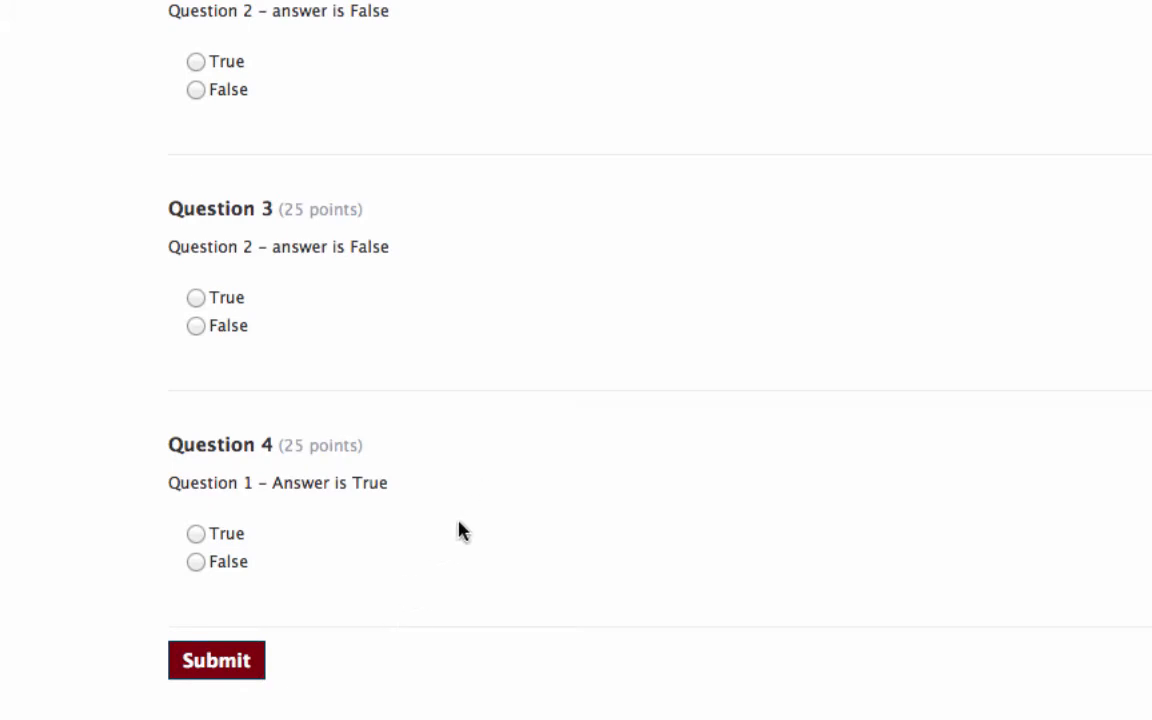
scroll(459, 530, up, 5)
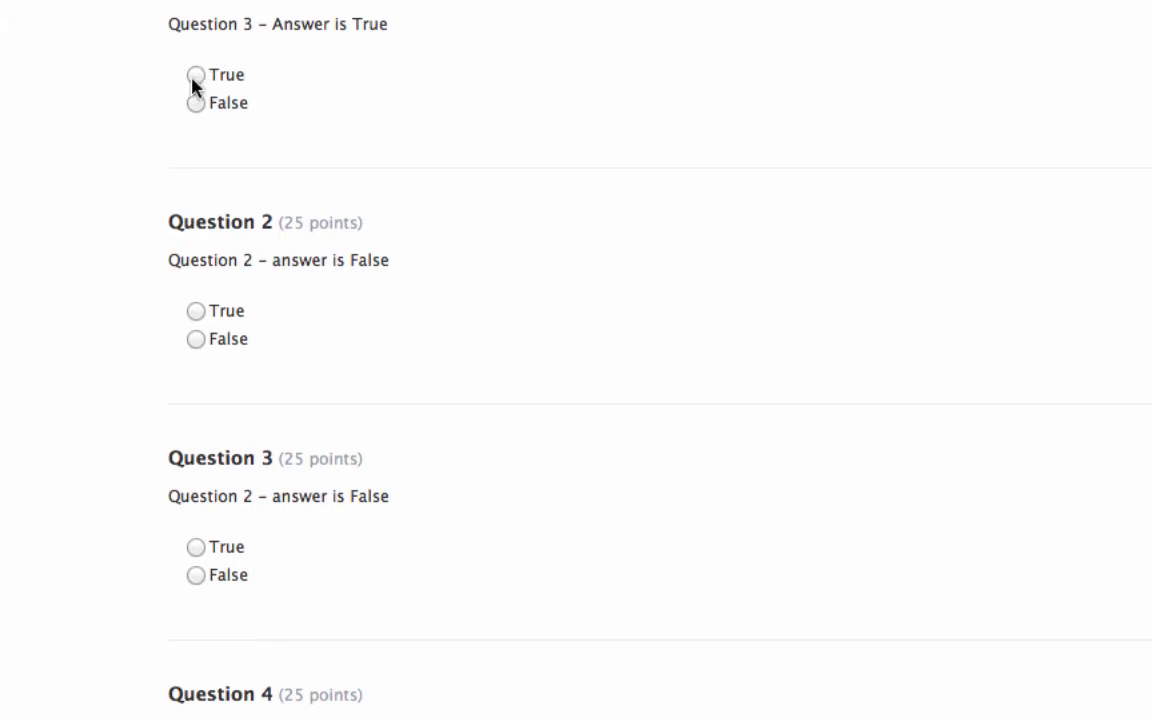
- Answer True to all four questions of the second attempt and submit it
click(195, 76)
click(196, 311)
click(196, 547)
scroll(293, 618, down, 3)
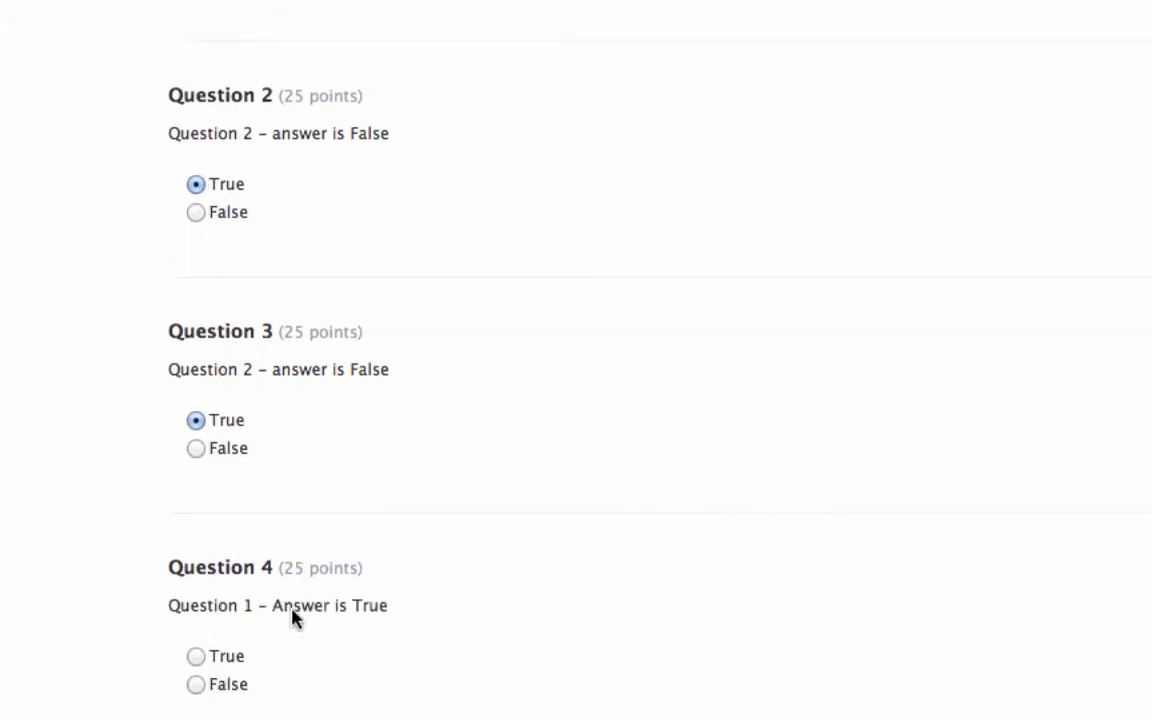
scroll(293, 618, down, 2)
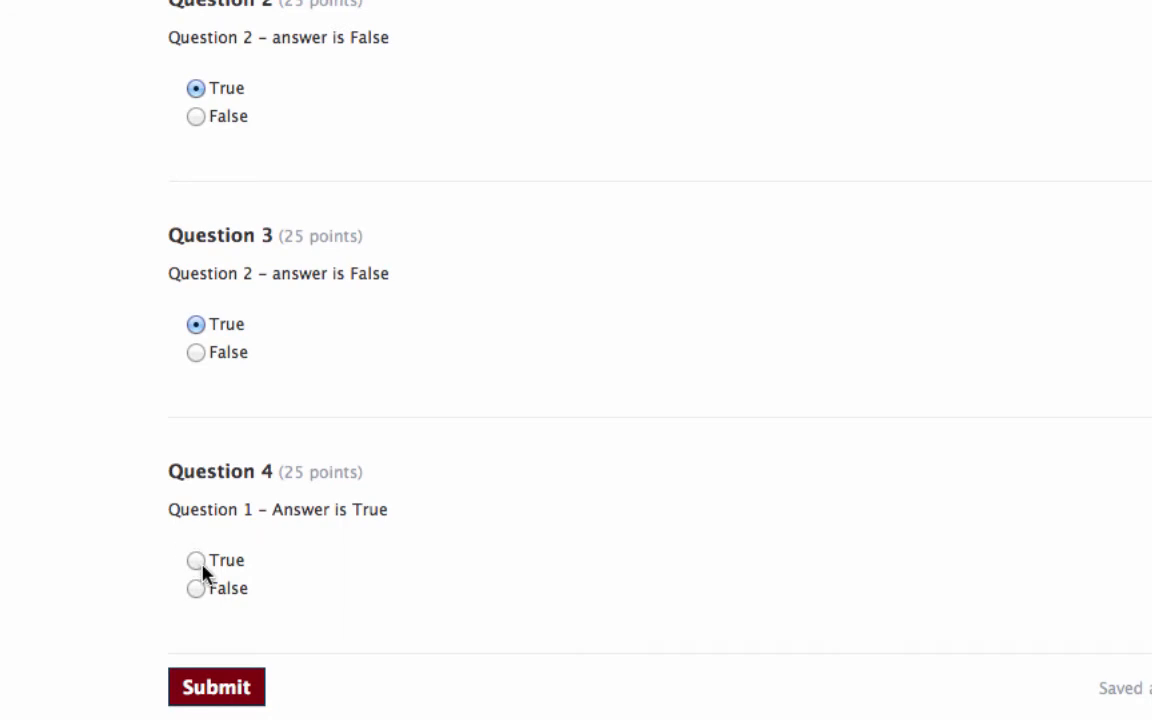
click(198, 564)
click(218, 689)
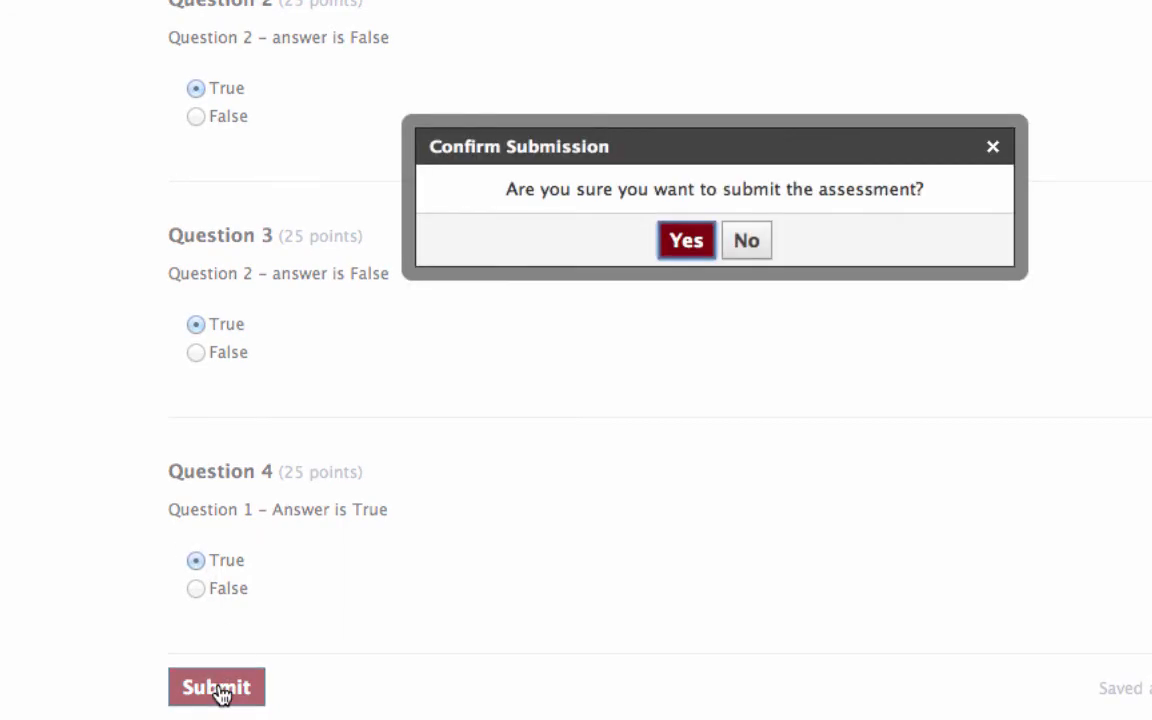
click(686, 250)
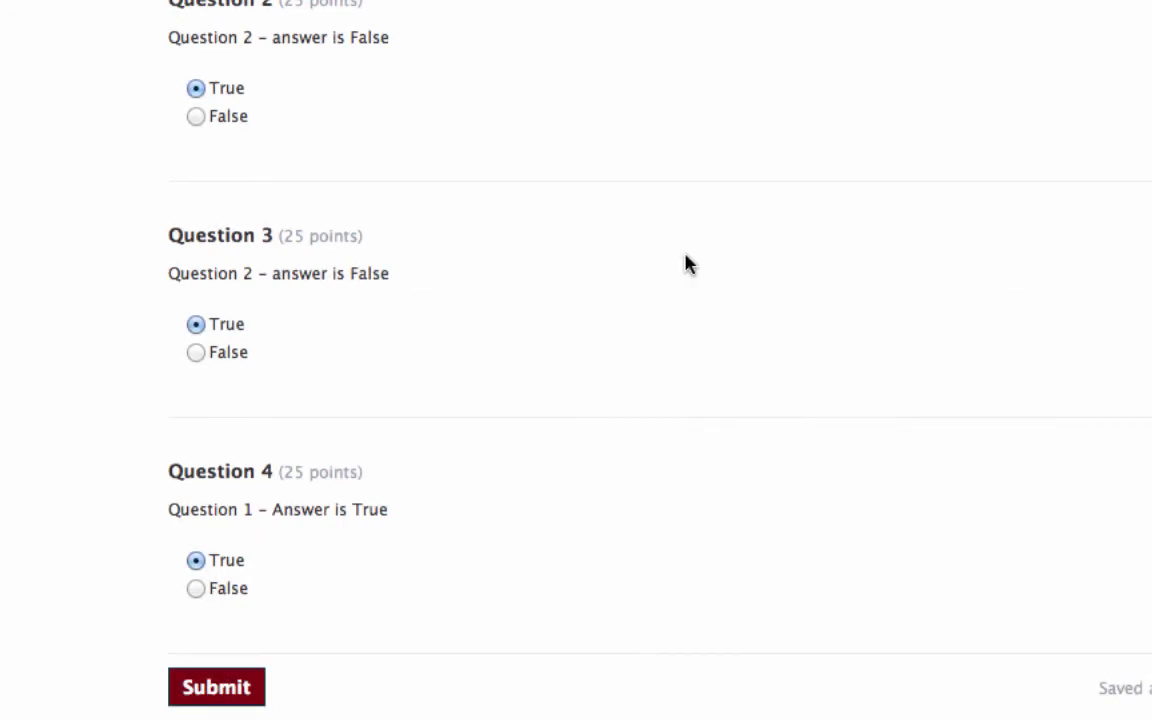